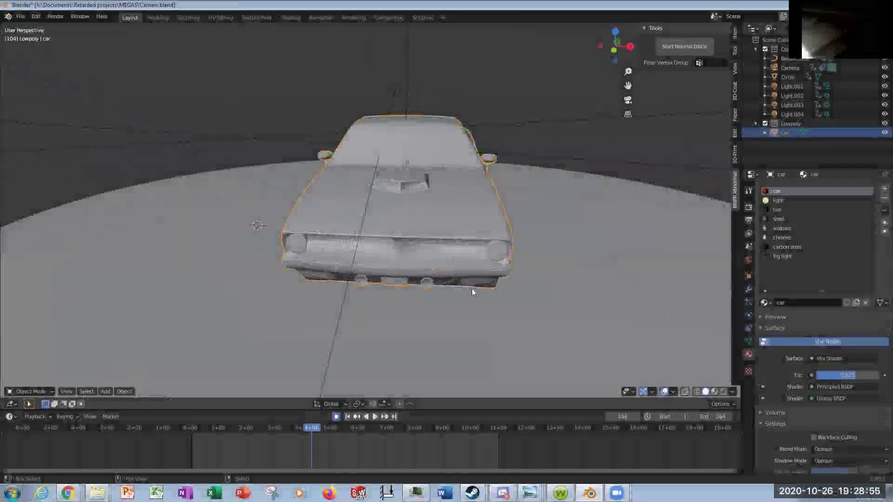
Open the car mesh in Edit Mode and bring the front door area up close.
{"action": "scroll", "coordinate": [471, 291], "scroll_direction": "up", "scroll_amount": 5}
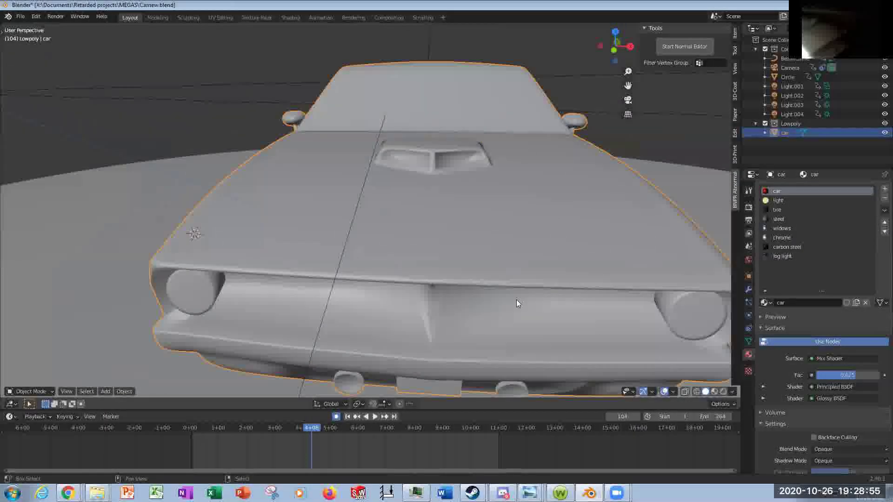
{"action": "middle_click_drag", "start_coordinate": [516, 300], "coordinate": [469, 299]}
{"action": "scroll", "coordinate": [469, 299], "scroll_direction": "down", "scroll_amount": 6}
{"action": "key", "text": "Tab"}
{"action": "scroll", "coordinate": [444, 303], "scroll_direction": "up", "scroll_amount": 5}
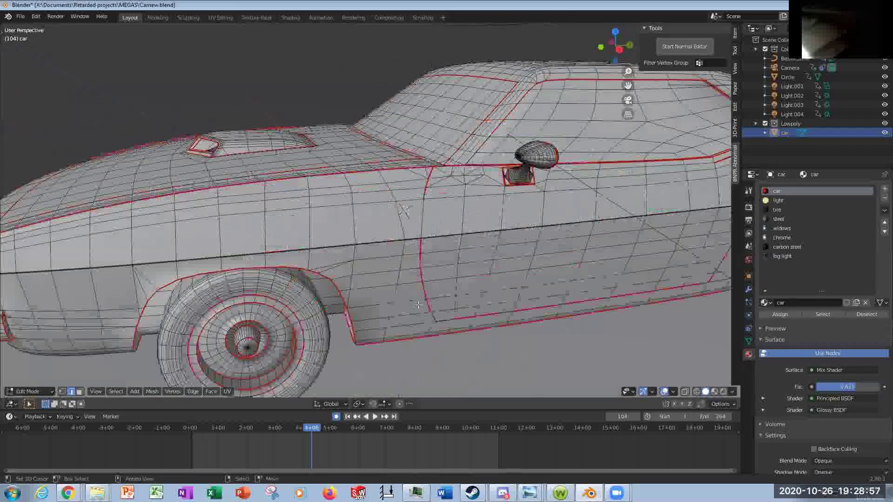
{"action": "key", "text": "g"}
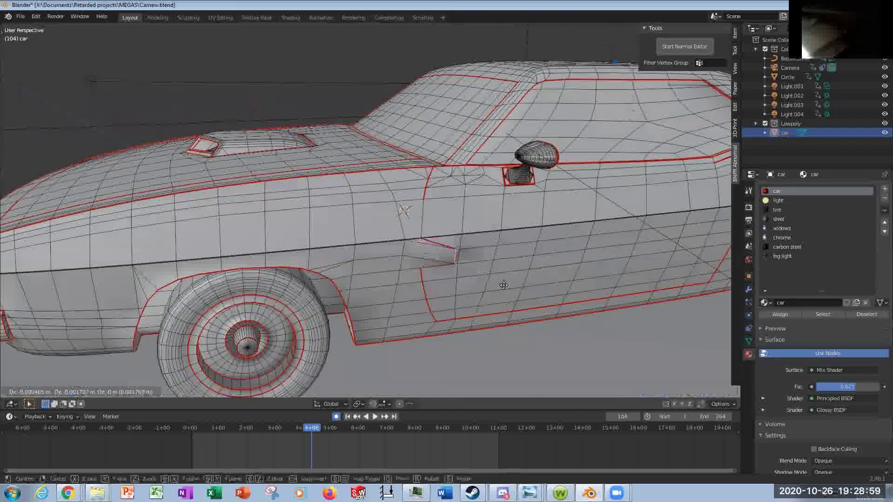
{"action": "left_click", "coordinate": [433, 297]}
{"action": "key", "text": "ctrl+z"}
Mark the unmarked edge in the door's front outline, just above the body crease, as a seam.
{"action": "scroll", "coordinate": [433, 297], "scroll_direction": "down", "scroll_amount": 2}
{"action": "mouse_move", "coordinate": [269, 307]}
{"action": "middle_mouse_down"}
{"action": "mouse_move", "coordinate": [297, 290]}
{"action": "mouse_move", "coordinate": [342, 299]}
{"action": "mouse_move", "coordinate": [389, 291]}
{"action": "mouse_move", "coordinate": [284, 356]}
{"action": "middle_mouse_up"}
{"action": "scroll", "coordinate": [344, 299], "scroll_direction": "down", "scroll_amount": 3}
{"action": "middle_click_drag", "start_coordinate": [403, 317], "coordinate": [355, 329]}
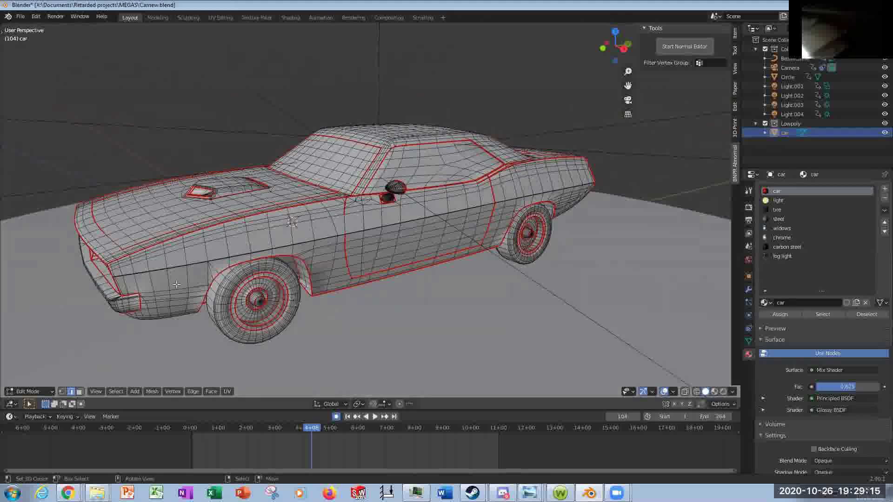
{"action": "scroll", "coordinate": [307, 231], "scroll_direction": "up", "scroll_amount": 5}
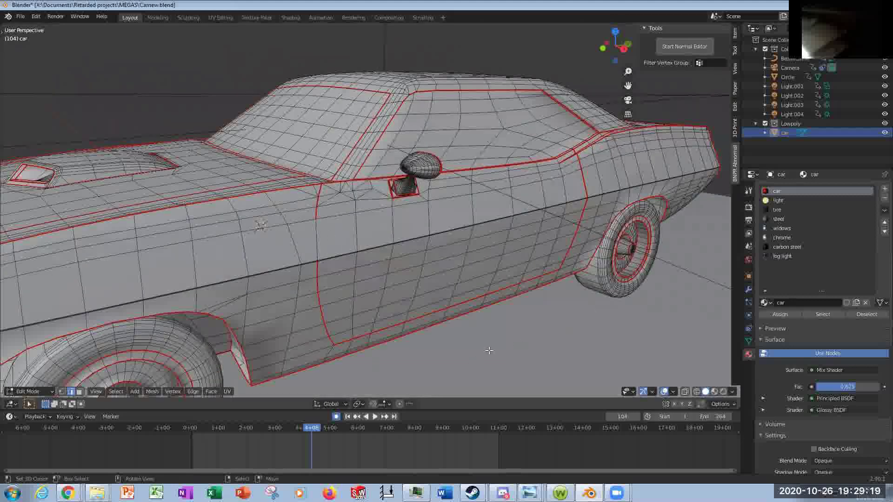
{"action": "middle_click_drag", "start_coordinate": [326, 236], "coordinate": [353, 261]}
{"action": "scroll", "coordinate": [225, 342], "scroll_direction": "down", "scroll_amount": 4}
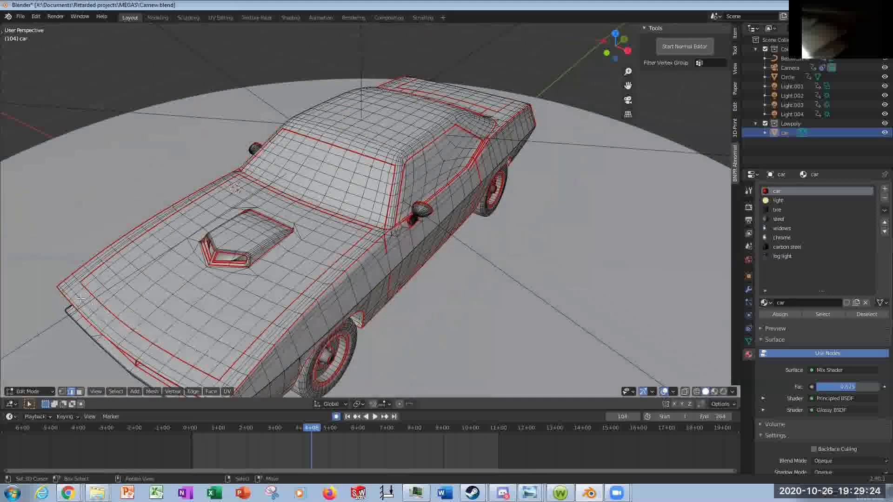
{"action": "middle_click_drag", "start_coordinate": [249, 263], "coordinate": [298, 262]}
{"action": "scroll", "coordinate": [300, 261], "scroll_direction": "up", "scroll_amount": 4}
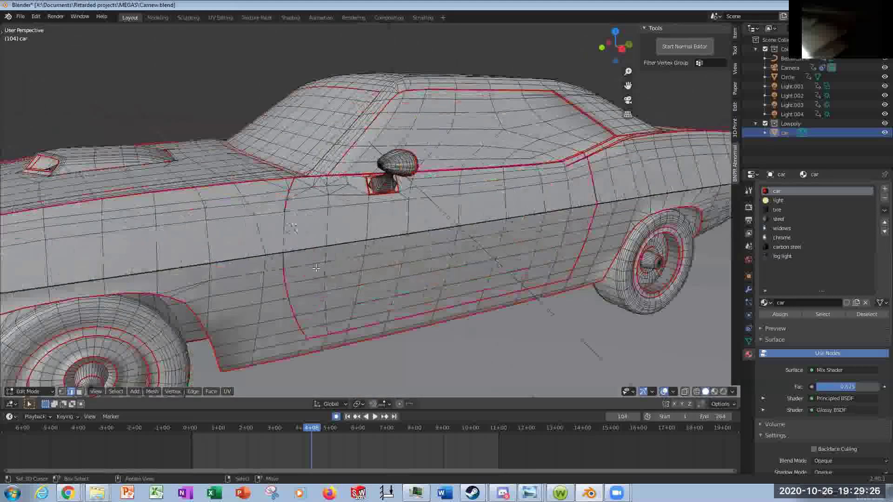
{"action": "scroll", "coordinate": [305, 261], "scroll_direction": "up", "scroll_amount": 2}
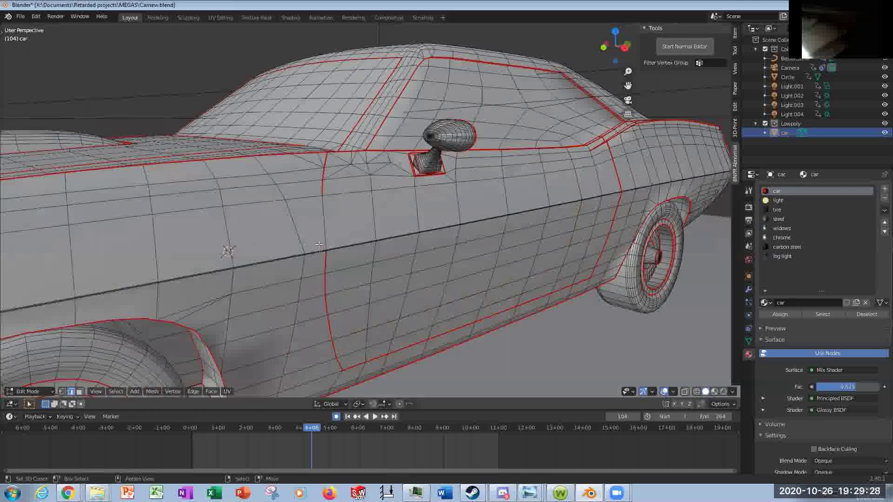
{"action": "left_click", "coordinate": [324, 216]}
{"action": "left_click", "coordinate": [192, 392]}
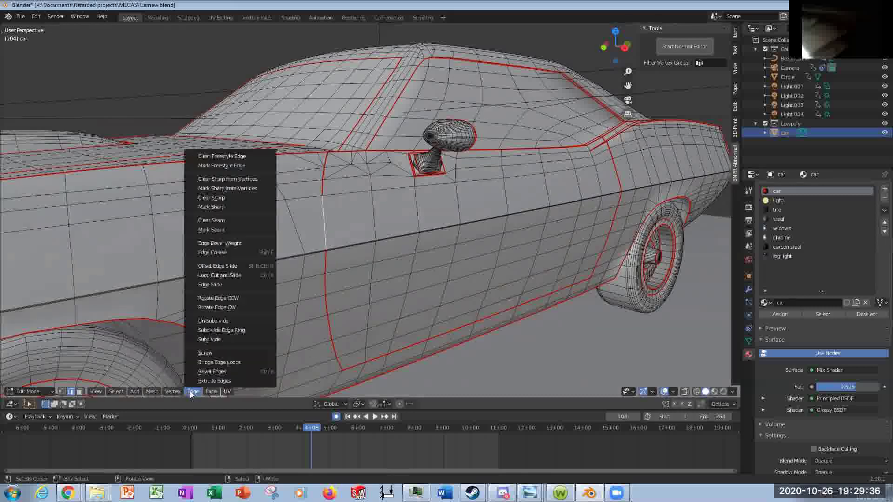
{"action": "left_click", "coordinate": [223, 230]}
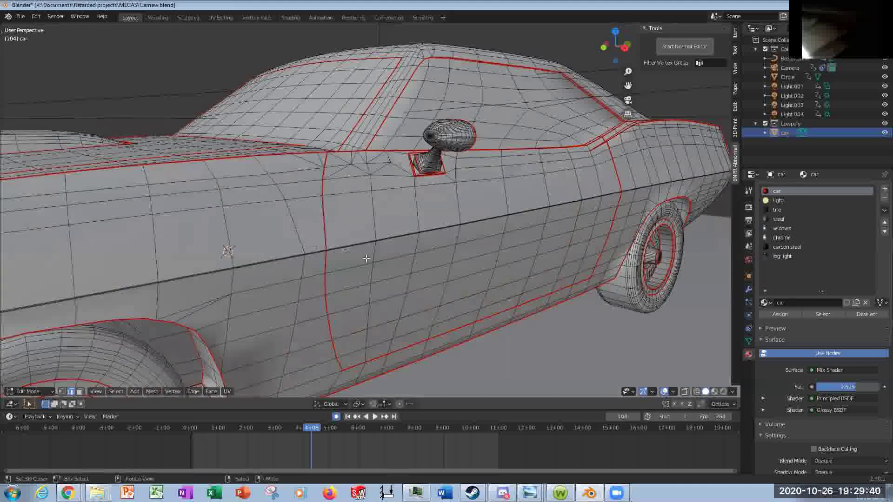
Render the current frame, inspect the car's outlines in the result, and close the render.
{"action": "scroll", "coordinate": [342, 255], "scroll_direction": "down", "scroll_amount": 5}
{"action": "middle_click_drag", "start_coordinate": [342, 254], "coordinate": [278, 190]}
{"action": "scroll", "coordinate": [395, 260], "scroll_direction": "up", "scroll_amount": 2}
{"action": "scroll", "coordinate": [441, 257], "scroll_direction": "up", "scroll_amount": 2}
{"action": "scroll", "coordinate": [357, 283], "scroll_direction": "down", "scroll_amount": 5}
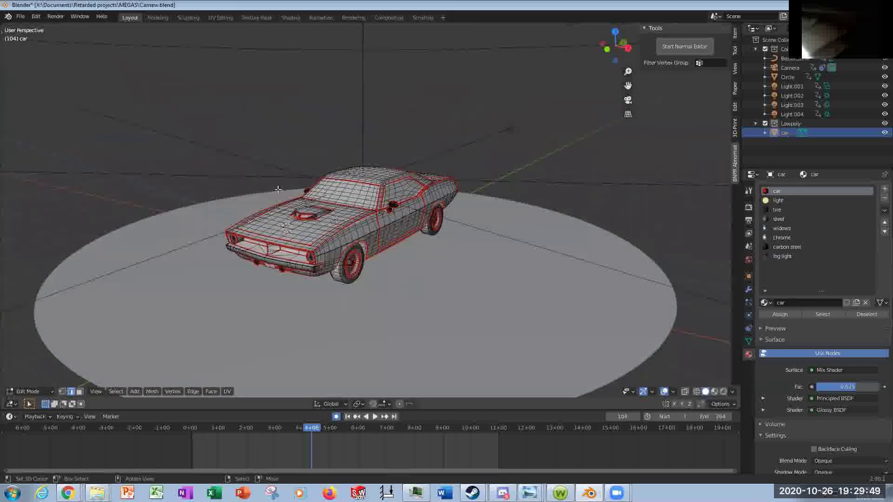
{"action": "left_click", "coordinate": [55, 16]}
{"action": "left_click", "coordinate": [69, 23]}
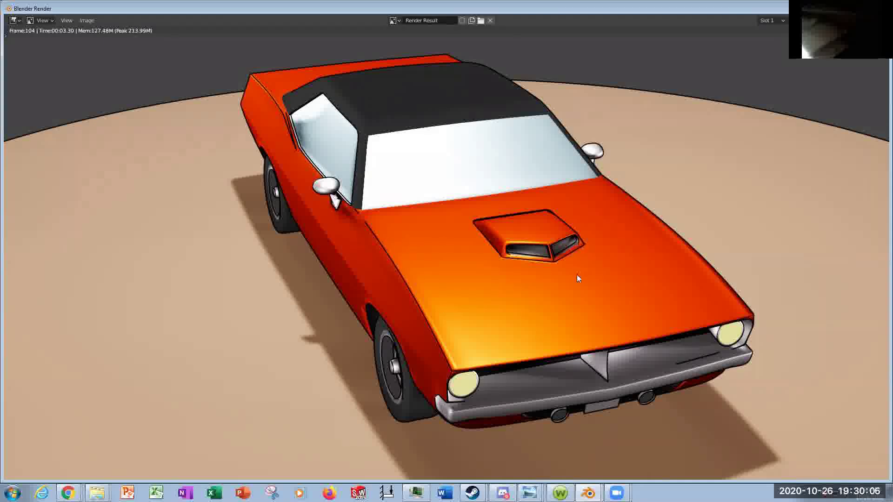
{"action": "scroll", "coordinate": [577, 278], "scroll_direction": "up", "scroll_amount": 5}
{"action": "scroll", "coordinate": [717, 271], "scroll_direction": "down", "scroll_amount": 6}
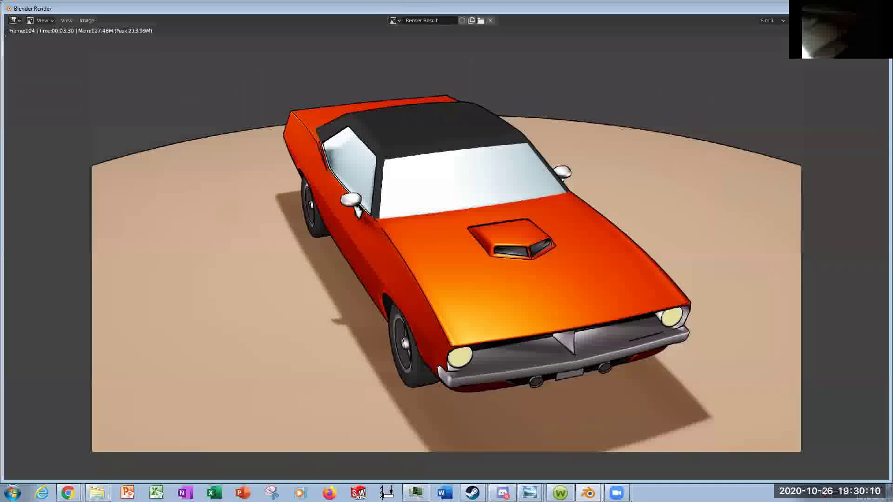
{"action": "key", "text": "Escape"}
Select all seam edges on the car by matching the selected door edge with Select Similar set to Seam.
{"action": "scroll", "coordinate": [371, 248], "scroll_direction": "up", "scroll_amount": 3}
{"action": "middle_click_drag", "start_coordinate": [372, 249], "coordinate": [312, 216]}
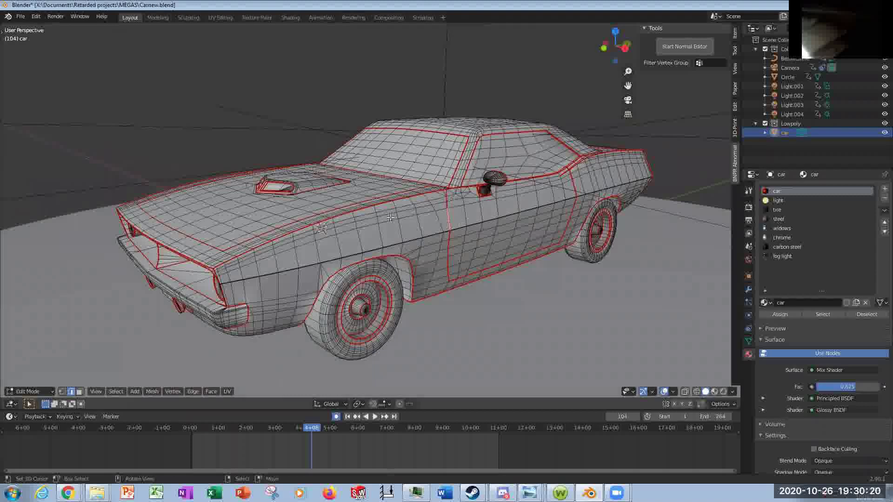
{"action": "scroll", "coordinate": [336, 239], "scroll_direction": "up", "scroll_amount": 5}
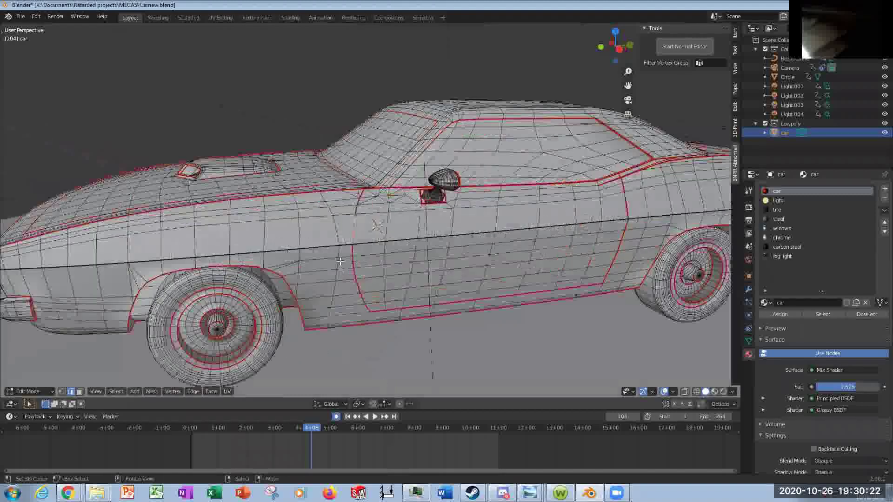
{"action": "middle_click_drag", "start_coordinate": [349, 240], "coordinate": [173, 338]}
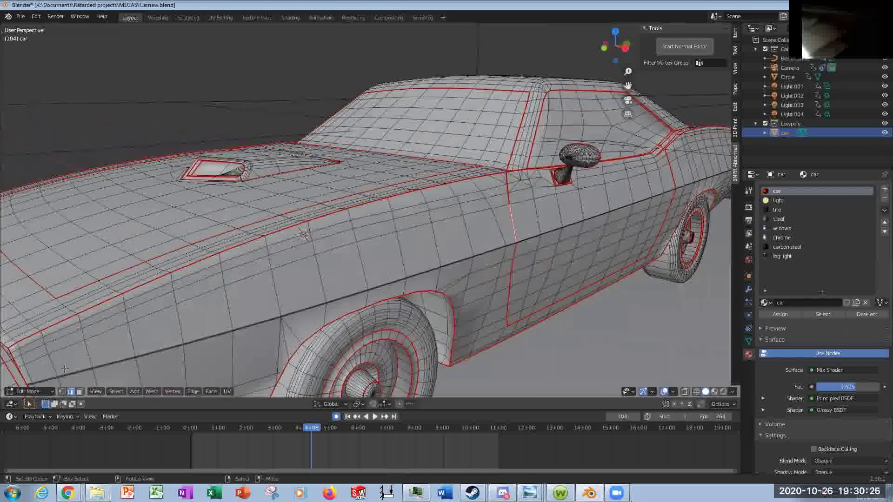
{"action": "left_click", "coordinate": [152, 392]}
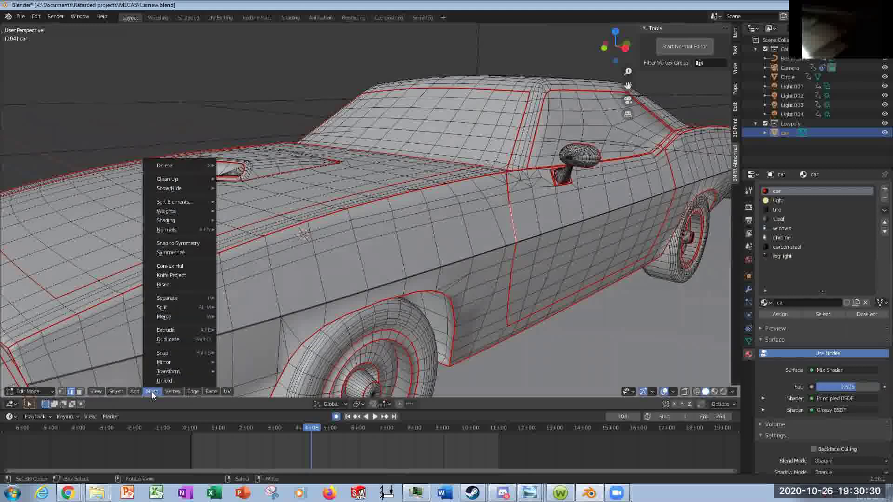
{"action": "mouse_move", "coordinate": [170, 330]}
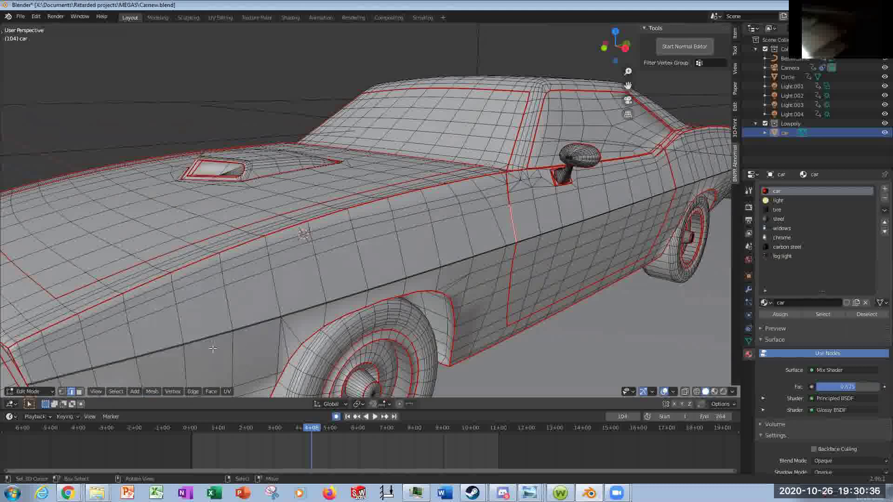
{"action": "left_click", "coordinate": [116, 392]}
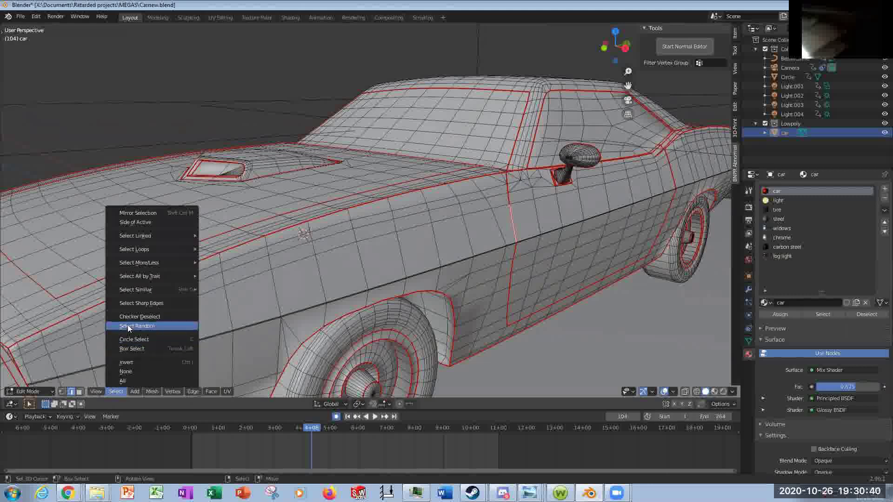
{"action": "mouse_move", "coordinate": [132, 289]}
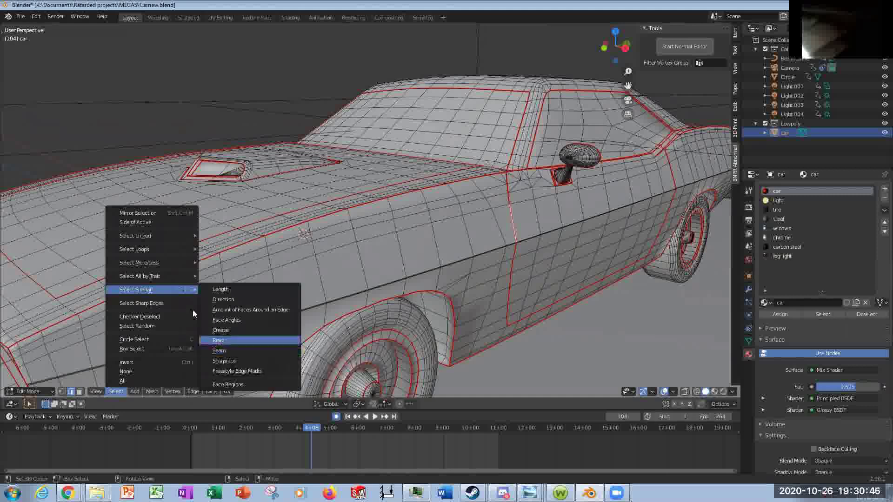
{"action": "left_click", "coordinate": [231, 352]}
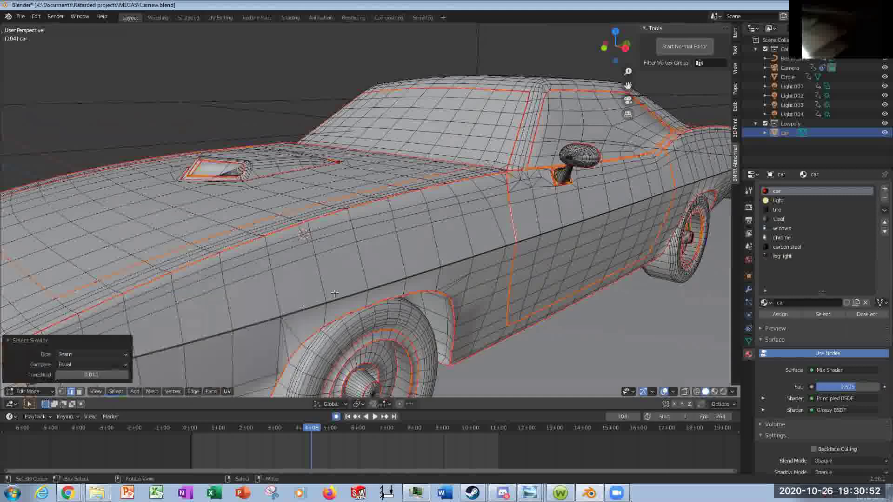
{"action": "scroll", "coordinate": [467, 267], "scroll_direction": "down", "scroll_amount": 5}
{"action": "mouse_move", "coordinate": [467, 267]}
{"action": "middle_mouse_down"}
{"action": "mouse_move", "coordinate": [470, 249]}
{"action": "mouse_move", "coordinate": [419, 262]}
{"action": "mouse_move", "coordinate": [472, 262]}
{"action": "middle_mouse_up"}
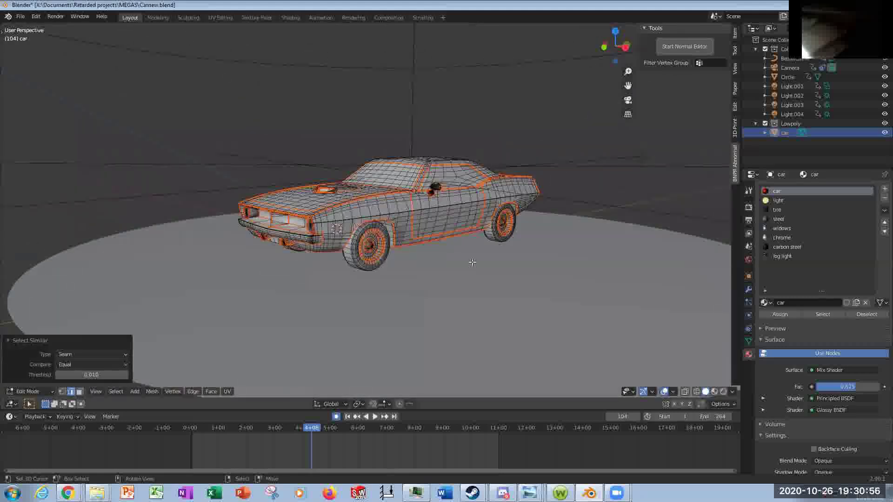
Mark the selected seam edges as Freestyle edges and clear the selection.
{"action": "left_click", "coordinate": [192, 391]}
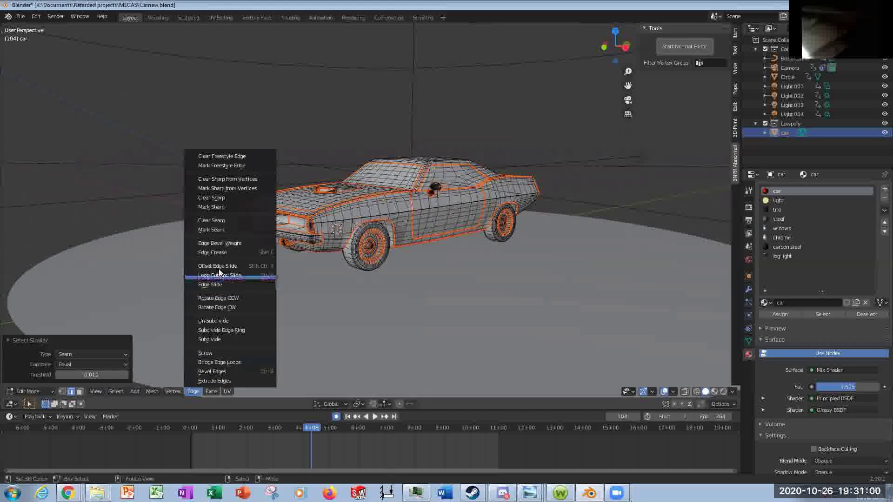
{"action": "left_click", "coordinate": [221, 165]}
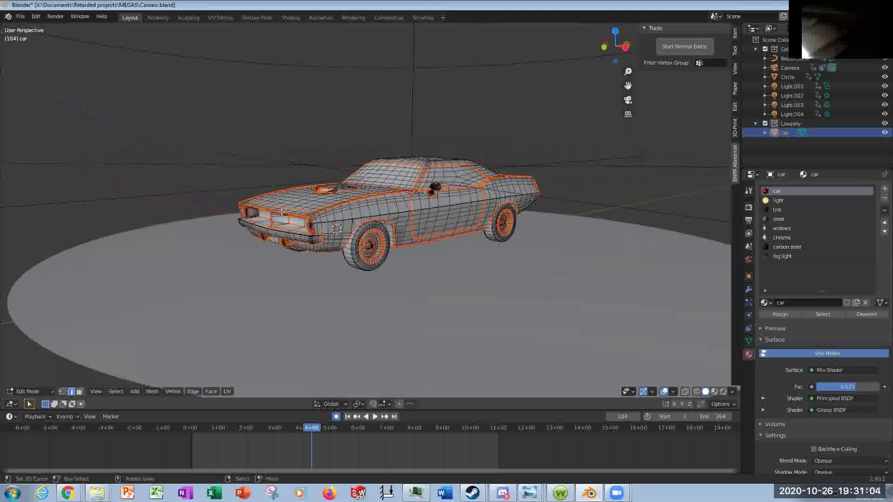
{"action": "scroll", "coordinate": [326, 251], "scroll_direction": "up", "scroll_amount": 3}
{"action": "key", "text": "alt+a"}
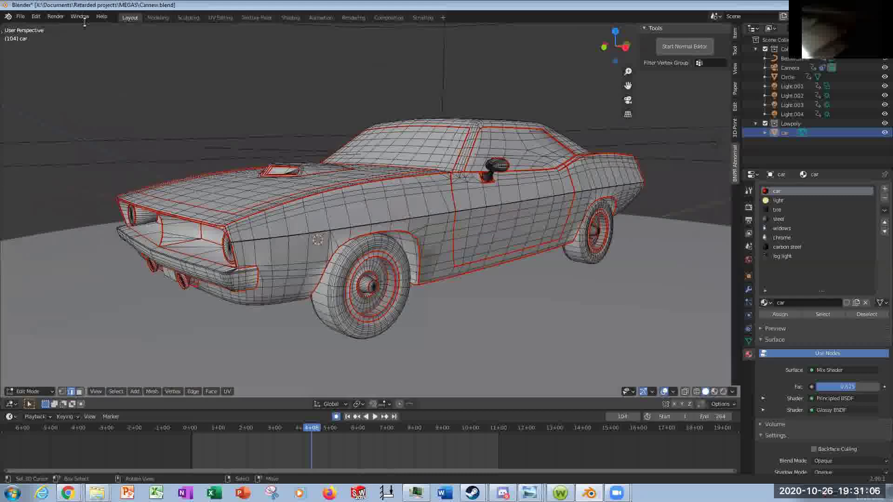
Render the current frame to check the Freestyle lines along the marked edges, and close the render.
{"action": "left_click", "coordinate": [64, 20]}
{"action": "left_click", "coordinate": [75, 28]}
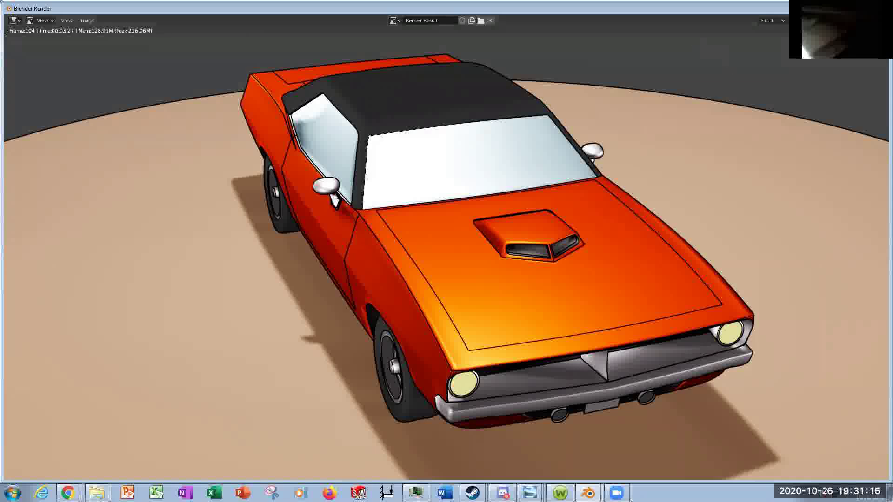
{"action": "key", "text": "Escape"}
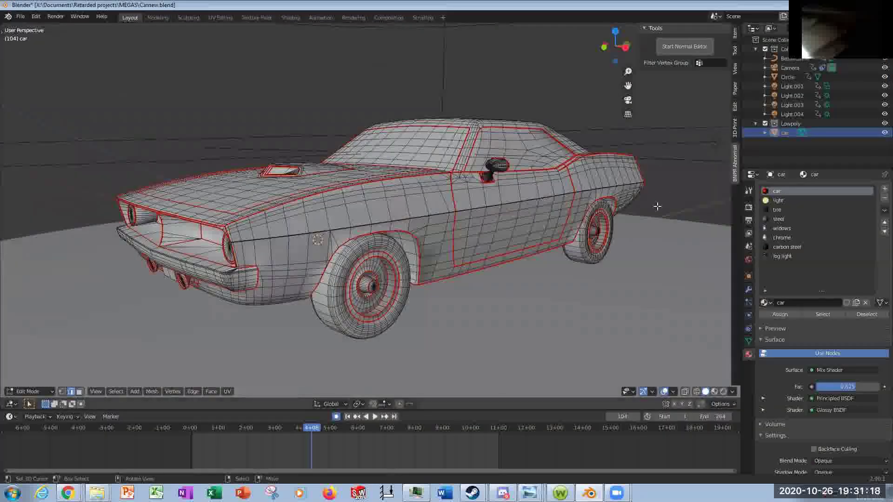
Review the Freestyle line thickness options in the render properties.
{"action": "left_click", "coordinate": [748, 207]}
{"action": "scroll", "coordinate": [791, 264], "scroll_direction": "down", "scroll_amount": 15}
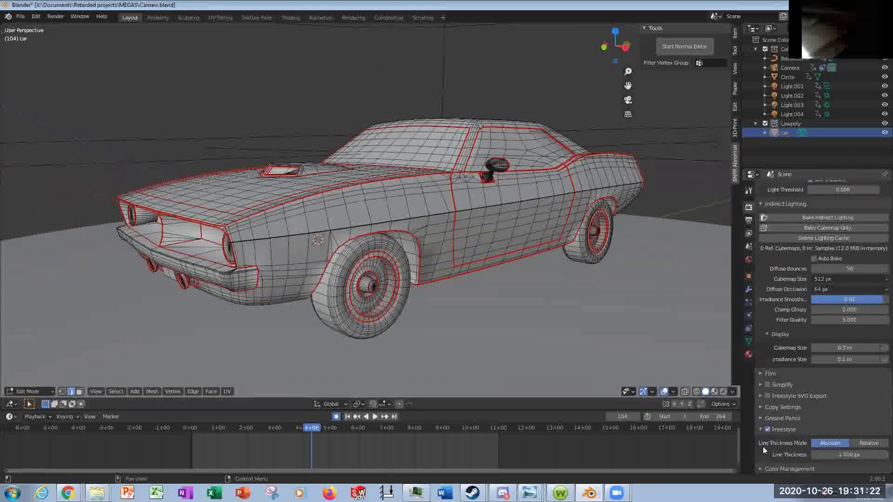
{"action": "left_click", "coordinate": [858, 457]}
{"action": "type", "text": "4"}
{"action": "key", "text": "Return"}
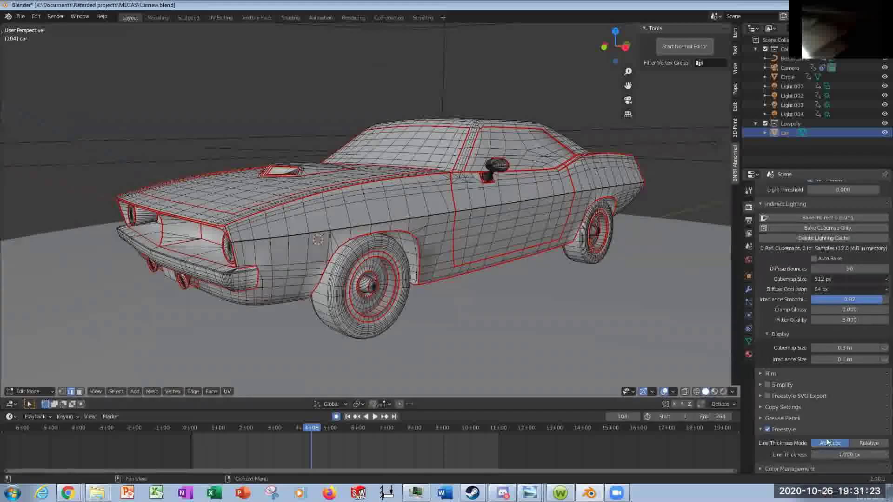
Turn off the Edge Mark edge type for the Freestyle line set in the view layer properties.
{"action": "left_click", "coordinate": [749, 233]}
{"action": "scroll", "coordinate": [791, 351], "scroll_direction": "down", "scroll_amount": 10}
{"action": "scroll", "coordinate": [791, 352], "scroll_direction": "down", "scroll_amount": 6}
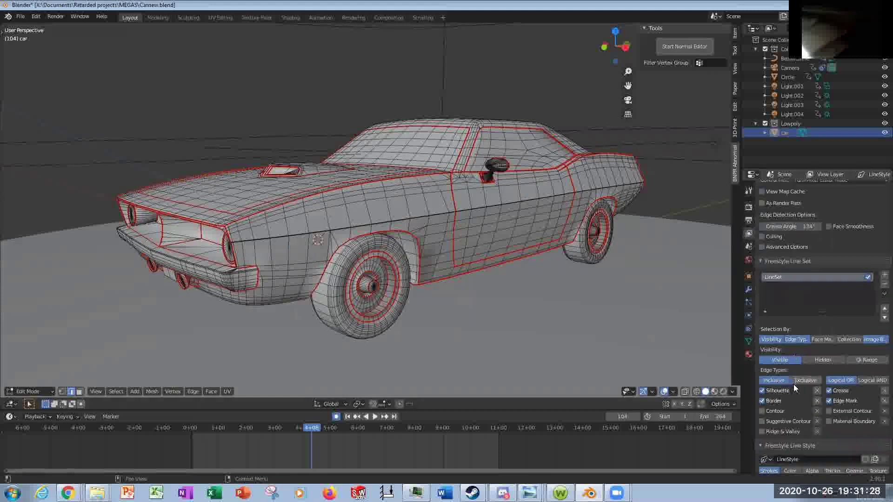
{"action": "scroll", "coordinate": [819, 353], "scroll_direction": "down", "scroll_amount": 7}
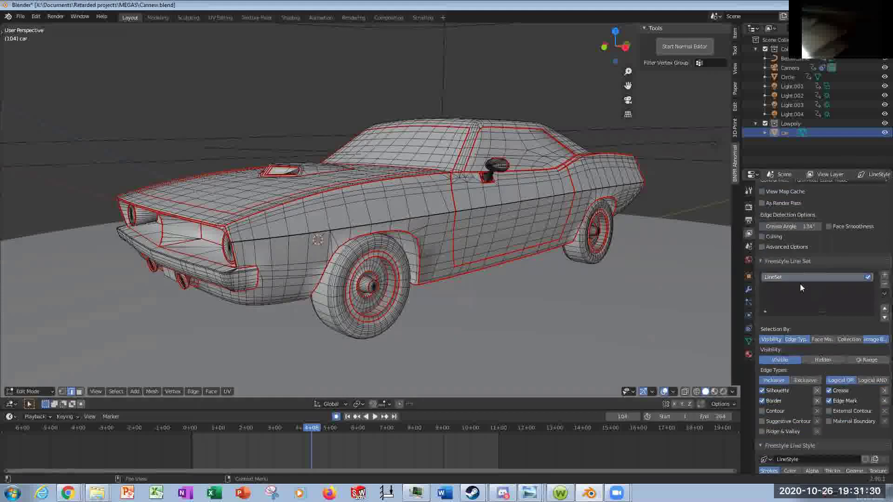
{"action": "scroll", "coordinate": [822, 357], "scroll_direction": "down", "scroll_amount": 2}
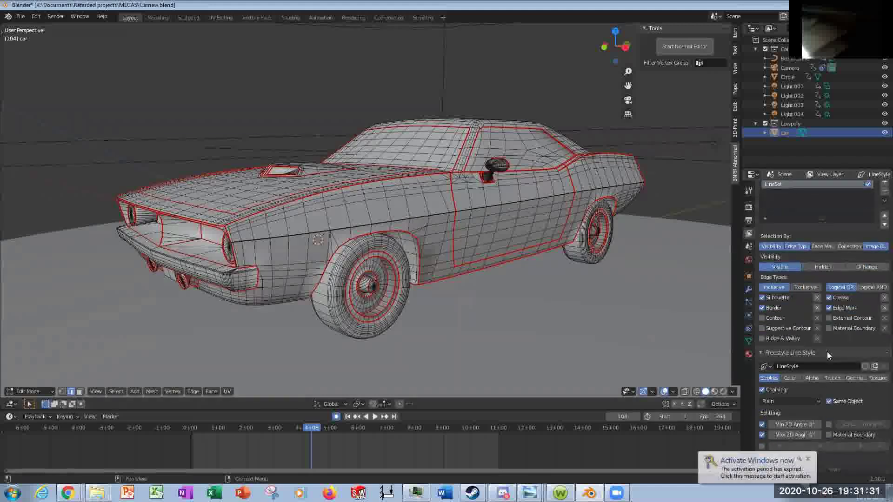
{"action": "left_click", "coordinate": [831, 308]}
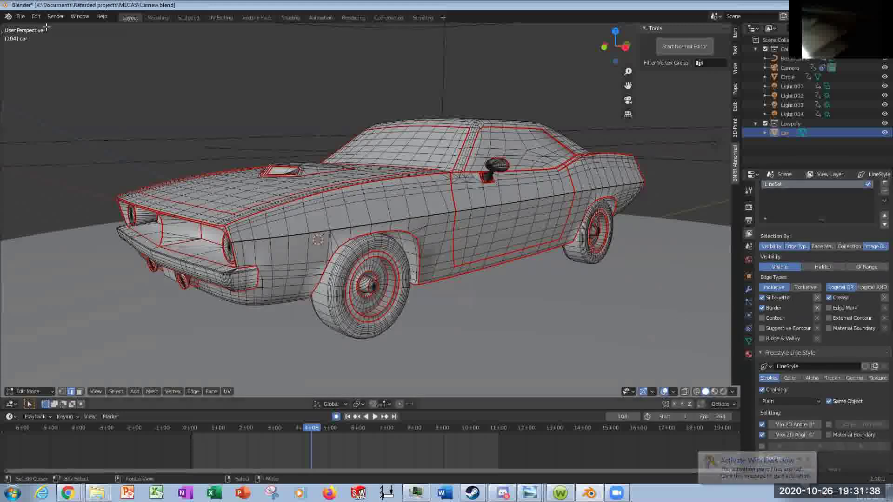
Render the frame without edge marks for comparison, close it, and turn the Edge Mark edge type back on.
{"action": "left_click", "coordinate": [56, 17]}
{"action": "left_click", "coordinate": [70, 26]}
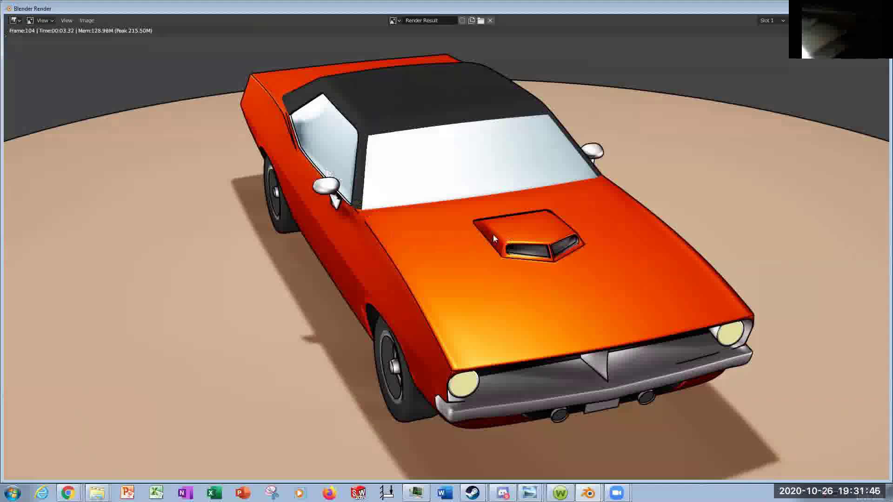
{"action": "key", "text": "Escape"}
{"action": "left_click", "coordinate": [829, 308]}
Examine the hood and scoop shading in Object Mode, and return to Edit Mode.
{"action": "middle_click_drag", "start_coordinate": [584, 305], "coordinate": [257, 268]}
{"action": "scroll", "coordinate": [439, 273], "scroll_direction": "up", "scroll_amount": 5}
{"action": "scroll", "coordinate": [395, 272], "scroll_direction": "up", "scroll_amount": 3}
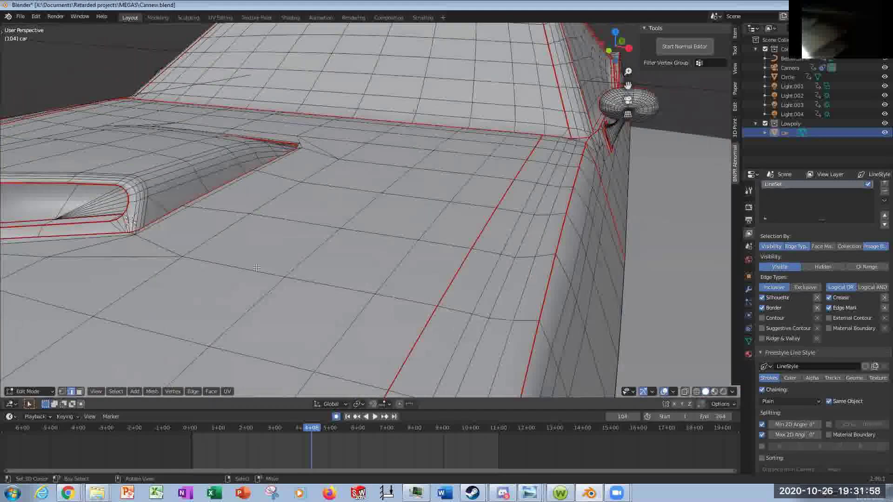
{"action": "key", "text": "a"}
{"action": "key", "text": "Tab"}
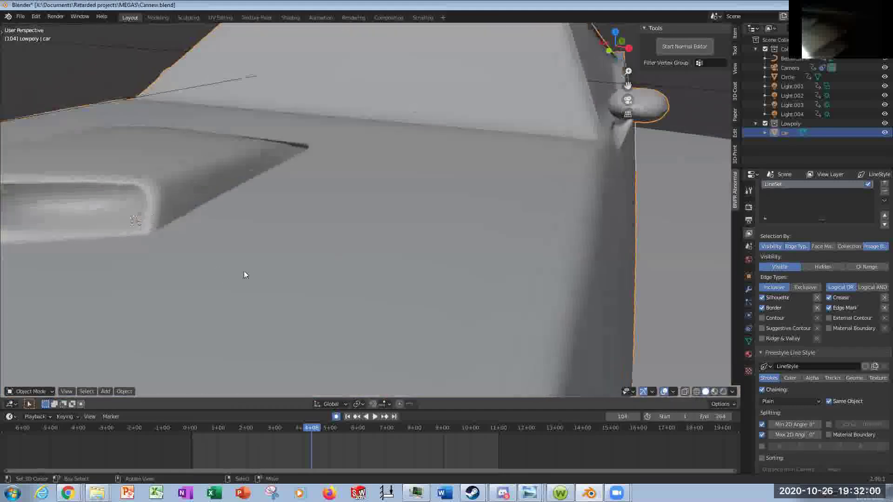
{"action": "middle_click_drag", "start_coordinate": [246, 274], "coordinate": [376, 277]}
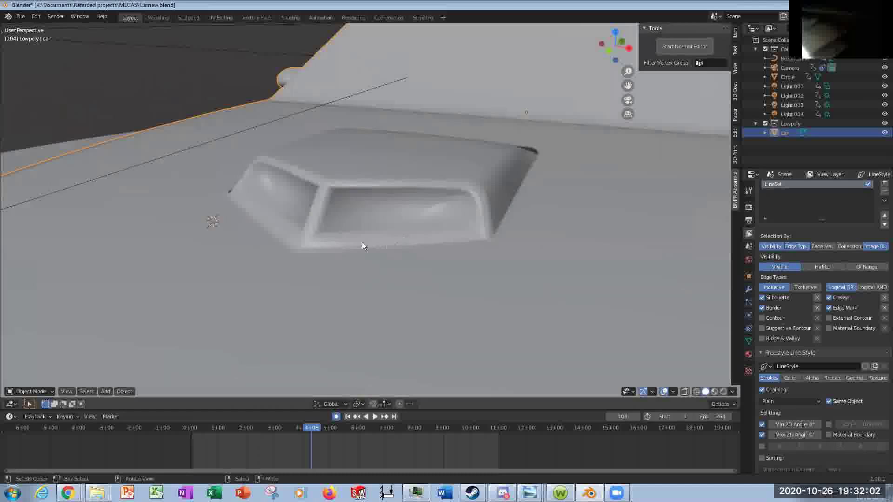
{"action": "key", "text": "Tab"}
Examine the seam edges around the hood scoop openings, the front grille and the headlight.
{"action": "left_click", "coordinate": [360, 231]}
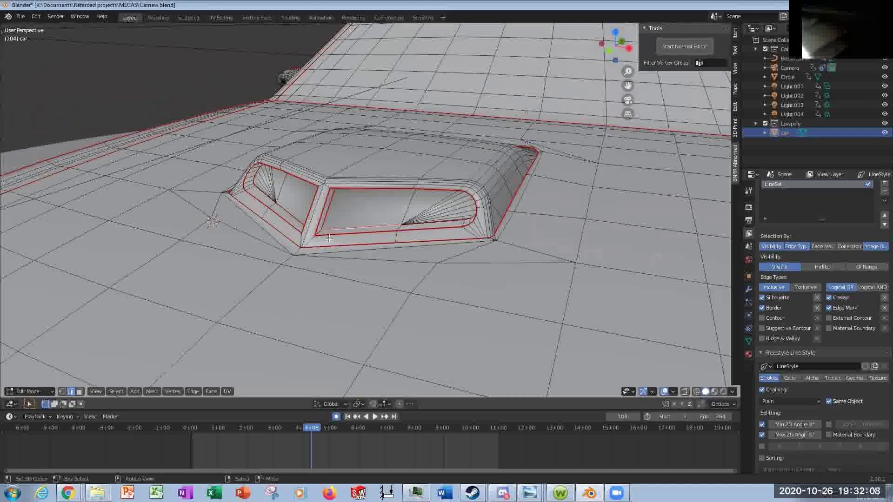
{"action": "scroll", "coordinate": [447, 233], "scroll_direction": "down", "scroll_amount": 3}
{"action": "scroll", "coordinate": [437, 232], "scroll_direction": "up", "scroll_amount": 5}
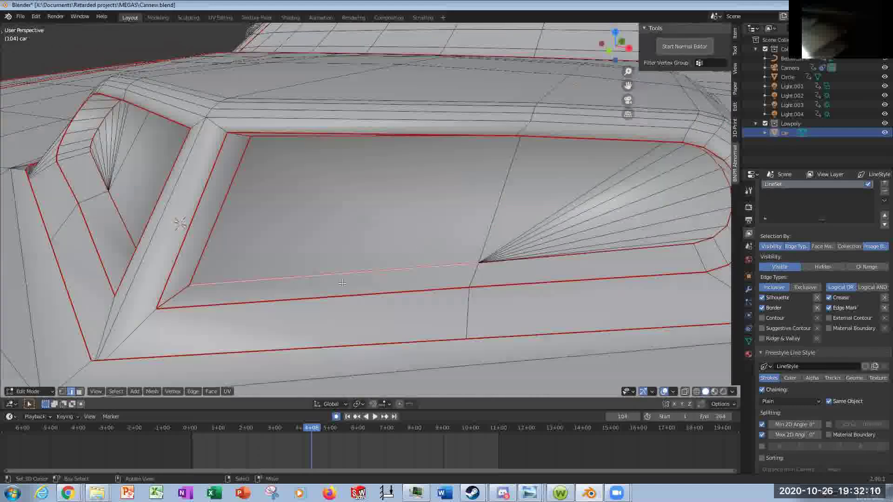
{"action": "scroll", "coordinate": [368, 272], "scroll_direction": "down", "scroll_amount": 1}
{"action": "scroll", "coordinate": [341, 284], "scroll_direction": "down", "scroll_amount": 4}
{"action": "middle_click_drag", "start_coordinate": [329, 278], "coordinate": [366, 262]}
{"action": "scroll", "coordinate": [475, 250], "scroll_direction": "down", "scroll_amount": 5}
{"action": "scroll", "coordinate": [448, 270], "scroll_direction": "up", "scroll_amount": 3}
{"action": "scroll", "coordinate": [448, 270], "scroll_direction": "up", "scroll_amount": 4}
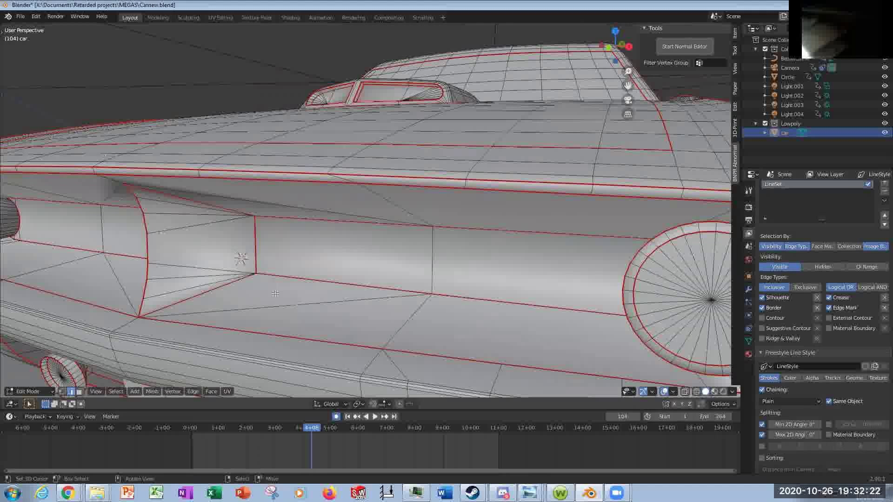
{"action": "middle_click_drag", "start_coordinate": [366, 247], "coordinate": [325, 296]}
{"action": "scroll", "coordinate": [326, 295], "scroll_direction": "down", "scroll_amount": 3}
{"action": "scroll", "coordinate": [335, 242], "scroll_direction": "up", "scroll_amount": 5}
{"action": "scroll", "coordinate": [334, 219], "scroll_direction": "down", "scroll_amount": 4}
Pick a seam edge on the hood scoop and select all similar edges by Seam.
{"action": "left_click", "coordinate": [339, 183]}
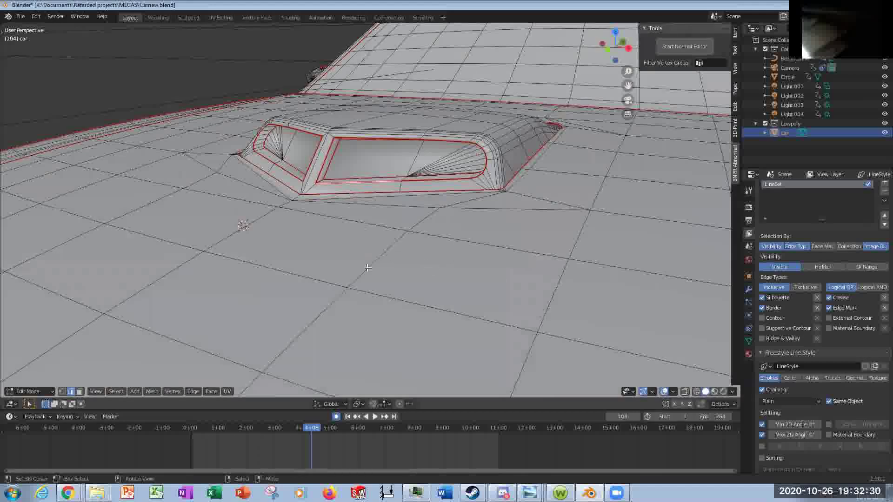
{"action": "scroll", "coordinate": [366, 247], "scroll_direction": "down", "scroll_amount": 5}
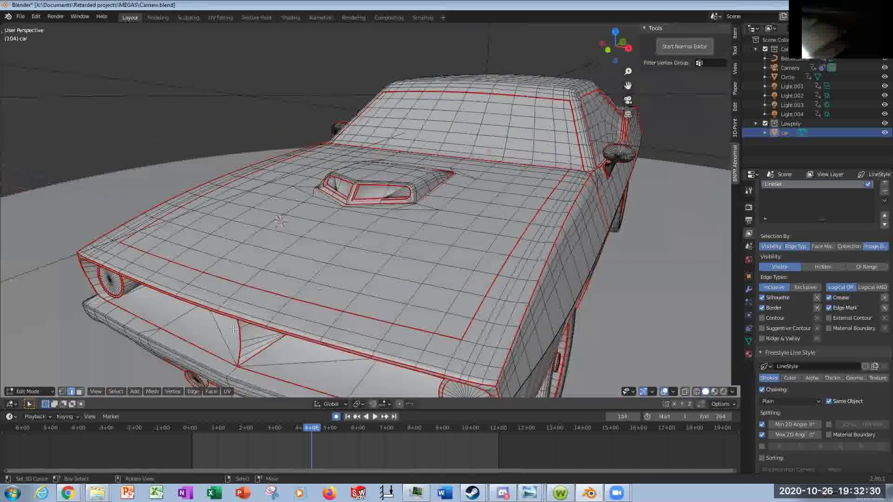
{"action": "left_click", "coordinate": [123, 391]}
{"action": "mouse_move", "coordinate": [154, 291]}
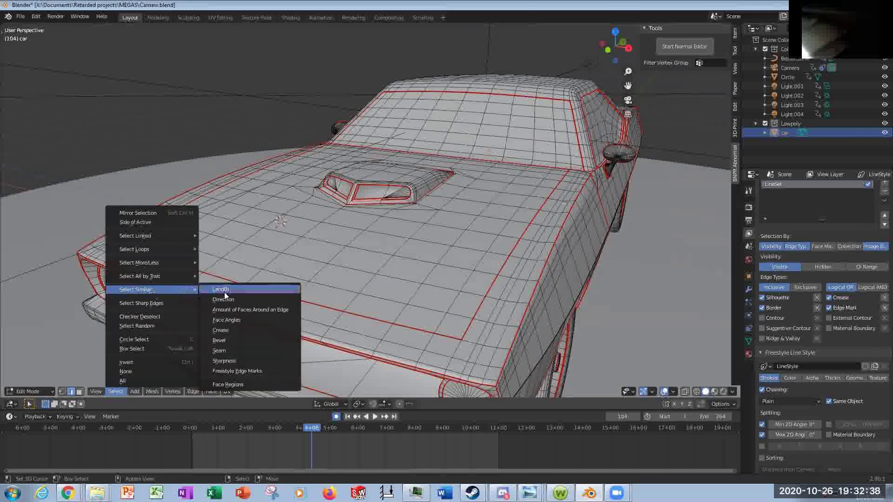
{"action": "left_click", "coordinate": [225, 352]}
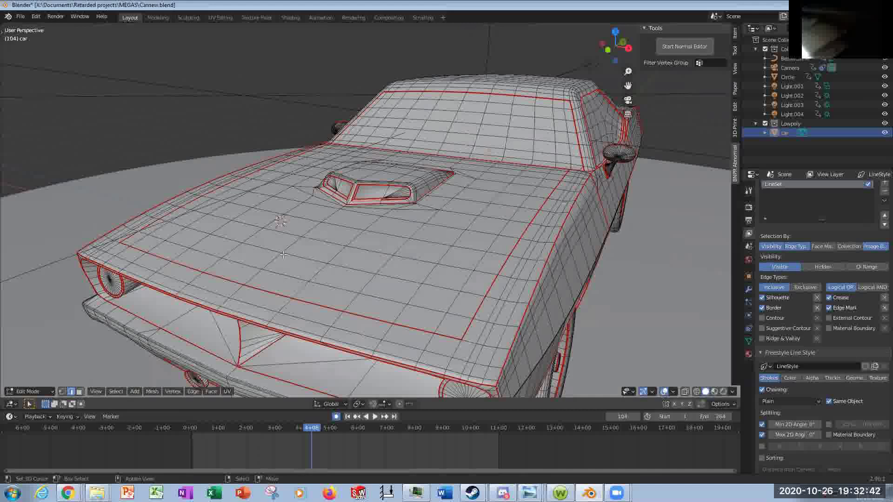
{"action": "key", "text": "shift+g"}
{"action": "left_click", "coordinate": [283, 255]}
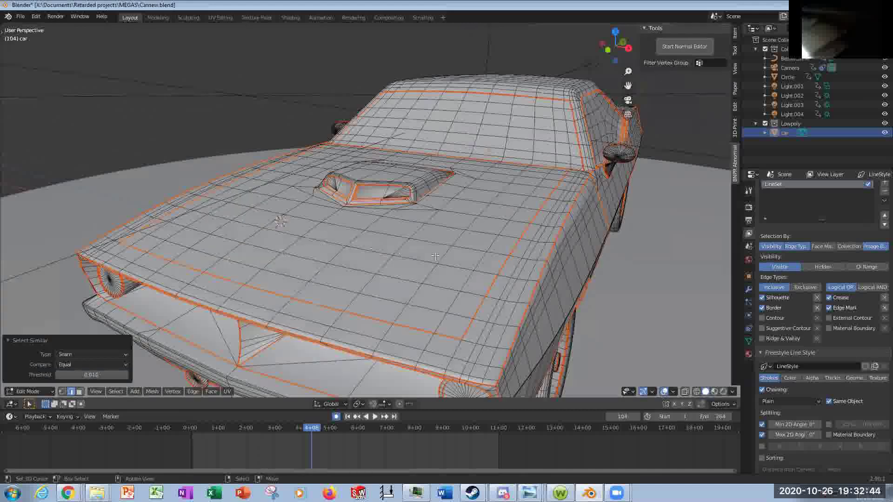
Split the car mesh along the selected seam edges with Faces by Edges.
{"action": "scroll", "coordinate": [404, 321], "scroll_direction": "down", "scroll_amount": 10}
{"action": "mouse_move", "coordinate": [415, 299]}
{"action": "middle_mouse_down"}
{"action": "mouse_move", "coordinate": [265, 295]}
{"action": "mouse_move", "coordinate": [414, 296]}
{"action": "middle_mouse_up"}
{"action": "scroll", "coordinate": [396, 302], "scroll_direction": "up", "scroll_amount": 8}
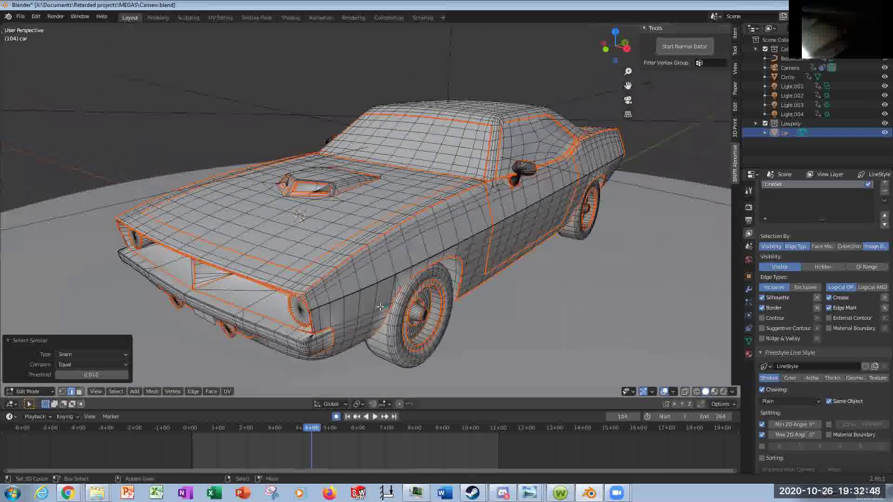
{"action": "left_click", "coordinate": [151, 394]}
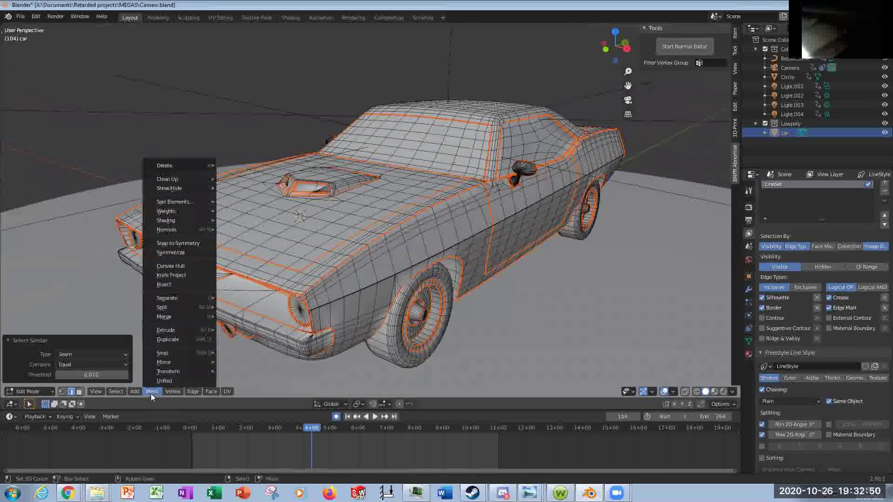
{"action": "mouse_move", "coordinate": [168, 308]}
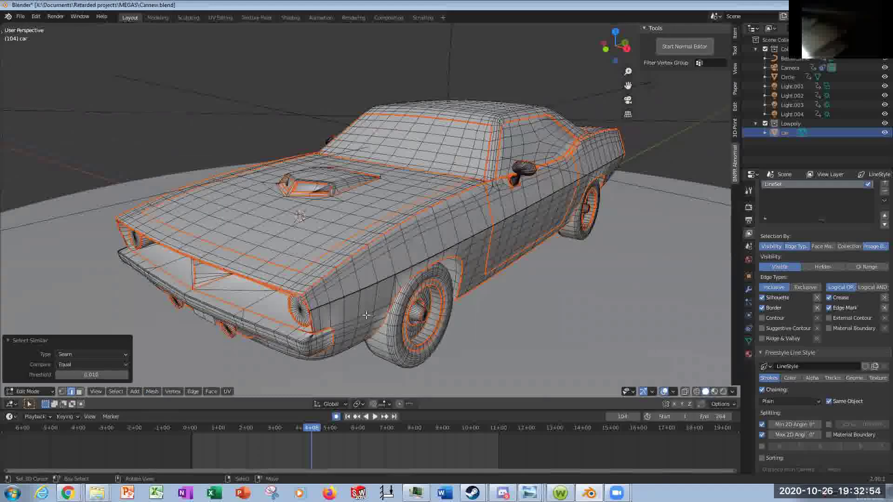
{"action": "key", "text": "alt+m"}
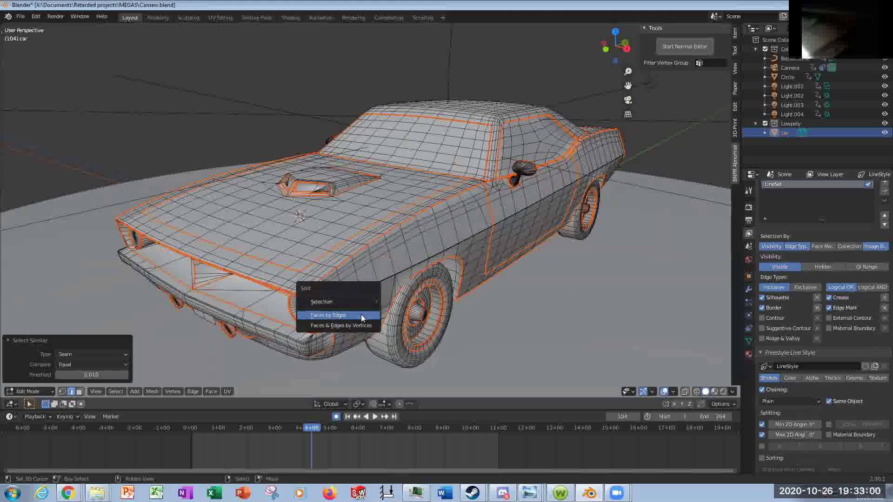
{"action": "left_click", "coordinate": [152, 393]}
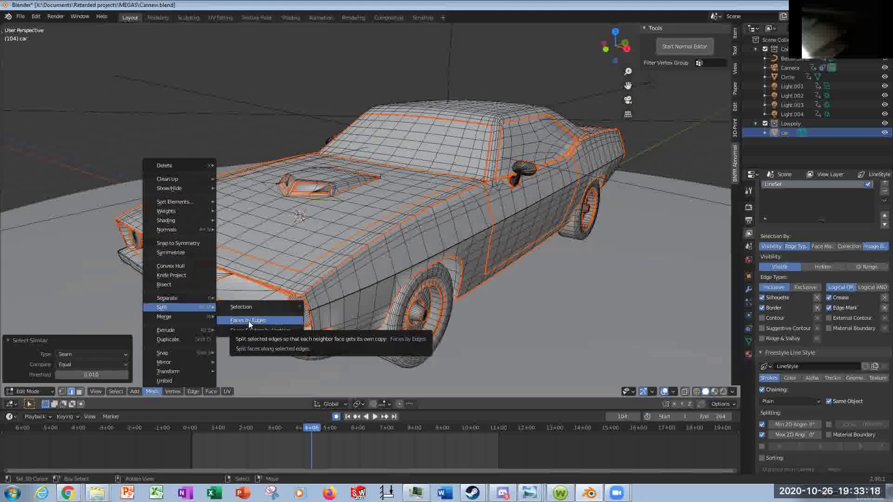
{"action": "left_click", "coordinate": [248, 321]}
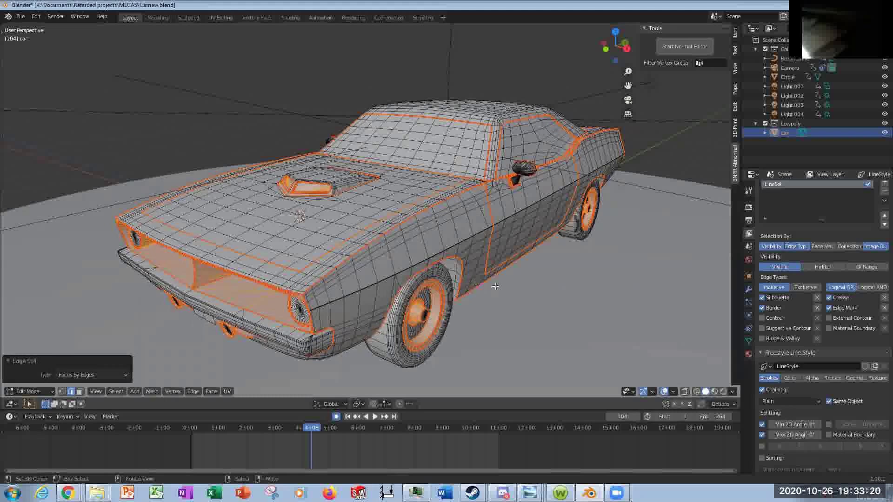
Deselect the edges, examine the hood scoop's split shading in Object Mode, and return to Edit Mode.
{"action": "middle_click_drag", "start_coordinate": [495, 287], "coordinate": [479, 285]}
{"action": "key", "text": "alt+a"}
{"action": "key", "text": "Tab"}
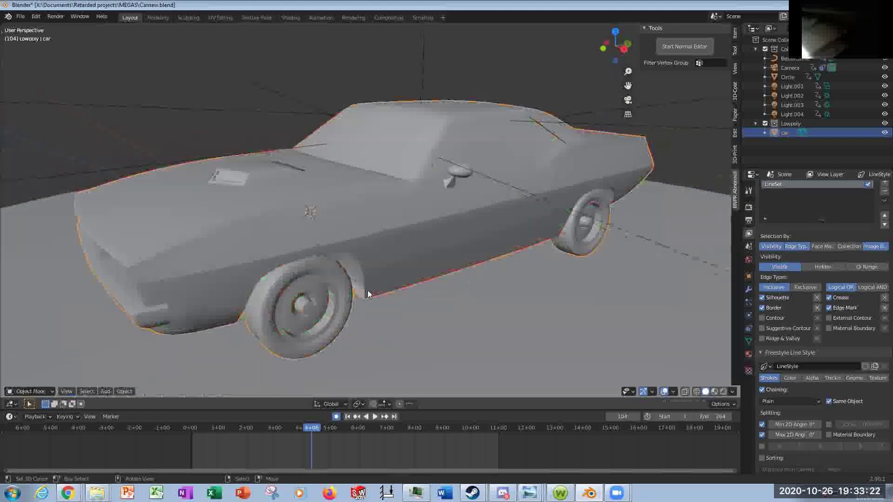
{"action": "scroll", "coordinate": [395, 294], "scroll_direction": "up", "scroll_amount": 8}
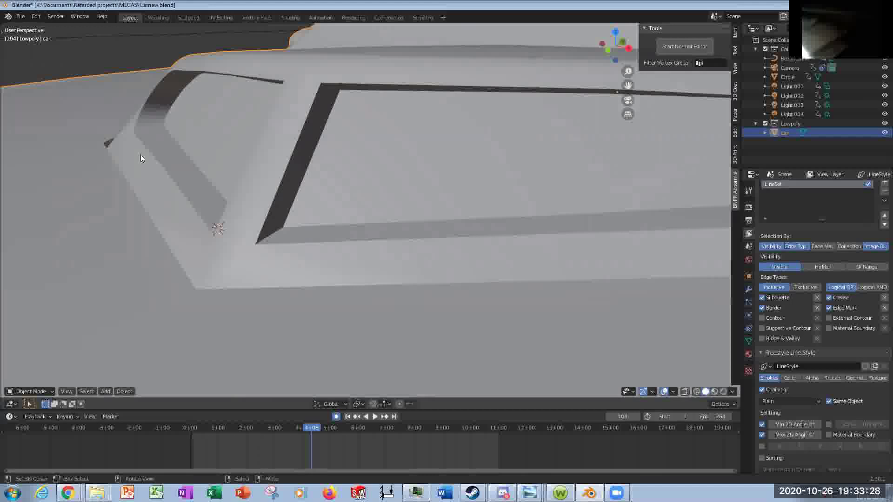
{"action": "scroll", "coordinate": [466, 239], "scroll_direction": "down", "scroll_amount": 8}
{"action": "middle_click_drag", "start_coordinate": [435, 244], "coordinate": [230, 238]}
{"action": "scroll", "coordinate": [325, 232], "scroll_direction": "up", "scroll_amount": 3}
{"action": "key", "text": "Tab"}
Select the hood panel's linked geometry without a seam delimiter.
{"action": "scroll", "coordinate": [330, 239], "scroll_direction": "down", "scroll_amount": 5}
{"action": "scroll", "coordinate": [365, 227], "scroll_direction": "up", "scroll_amount": 1}
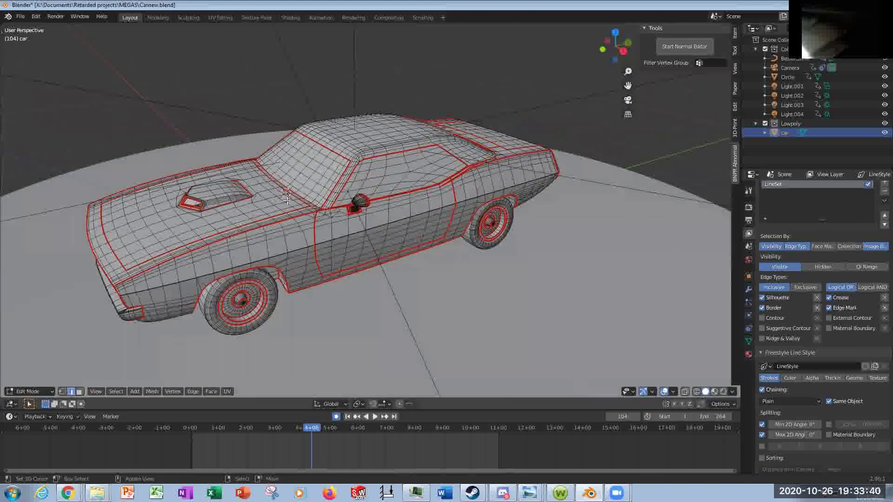
{"action": "scroll", "coordinate": [256, 208], "scroll_direction": "up", "scroll_amount": 2}
{"action": "middle_click_drag", "start_coordinate": [255, 207], "coordinate": [292, 268], "text": "shift"}
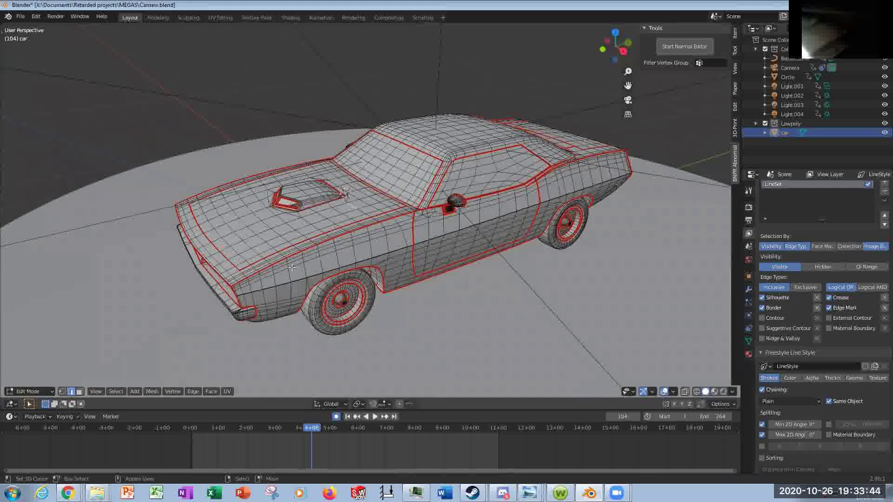
{"action": "key", "text": "ctrl+l"}
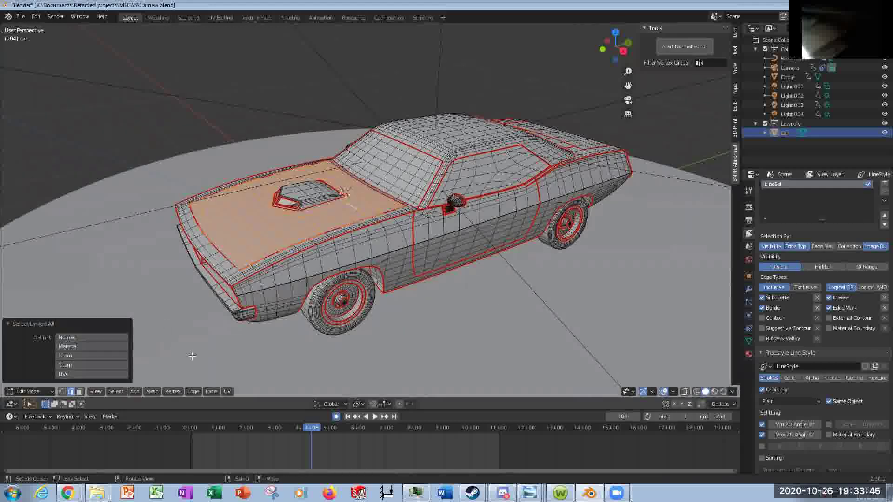
{"action": "middle_click_drag", "start_coordinate": [154, 353], "coordinate": [148, 372]}
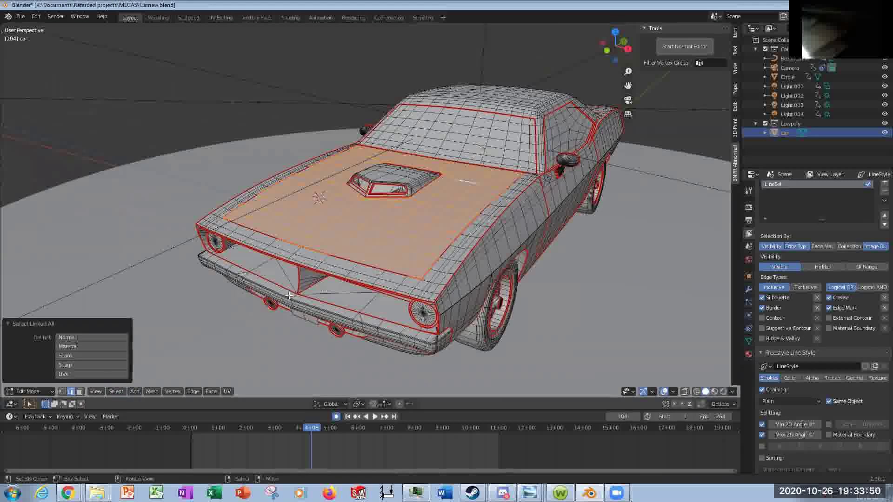
Select the whole car mesh and merge its vertices by distance.
{"action": "left_click", "coordinate": [421, 274]}
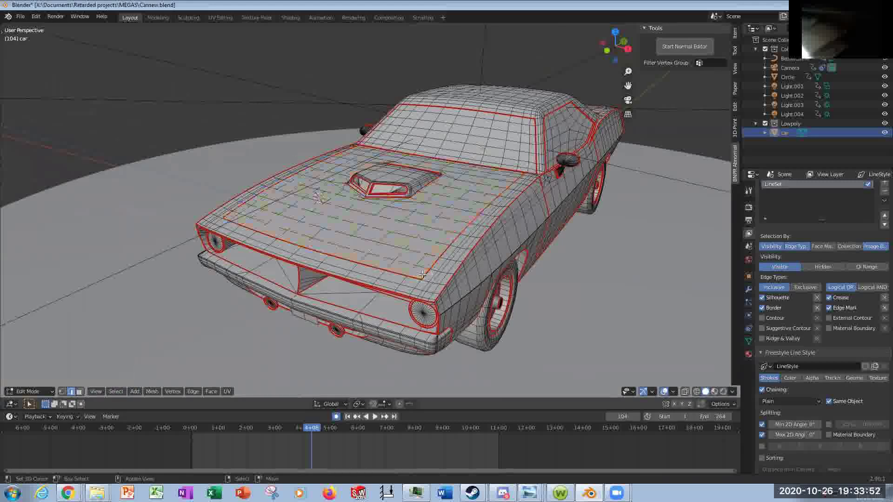
{"action": "key", "text": "a"}
{"action": "key", "text": "m"}
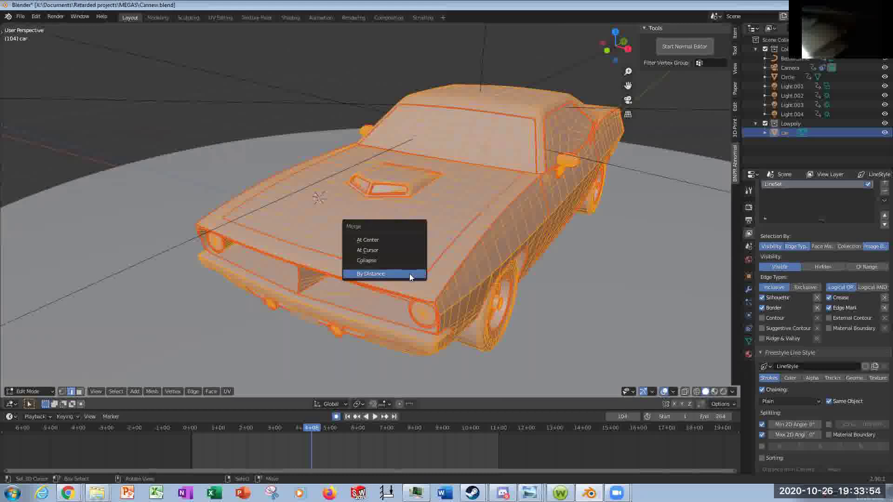
{"action": "left_click", "coordinate": [410, 276]}
{"action": "middle_click_drag", "start_coordinate": [400, 290], "coordinate": [409, 192]}
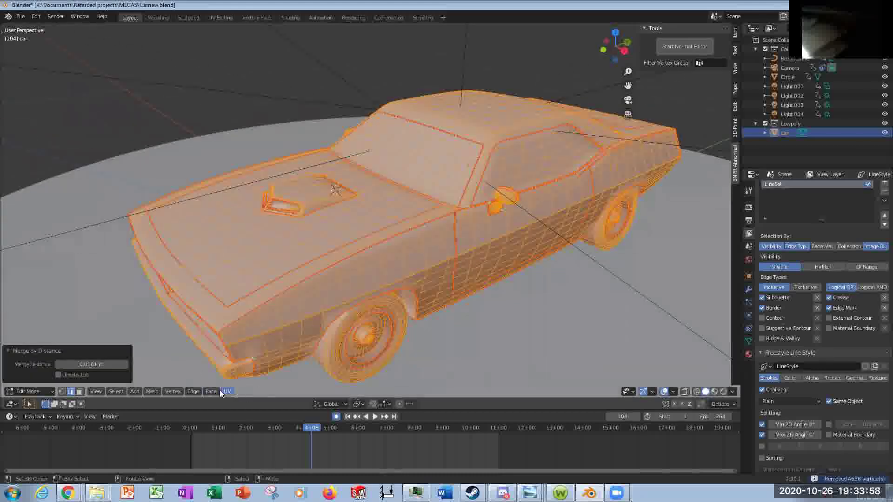
Switch to face selection, pick a hood face and select its linked faces delimited by Seam.
{"action": "left_click", "coordinate": [80, 391]}
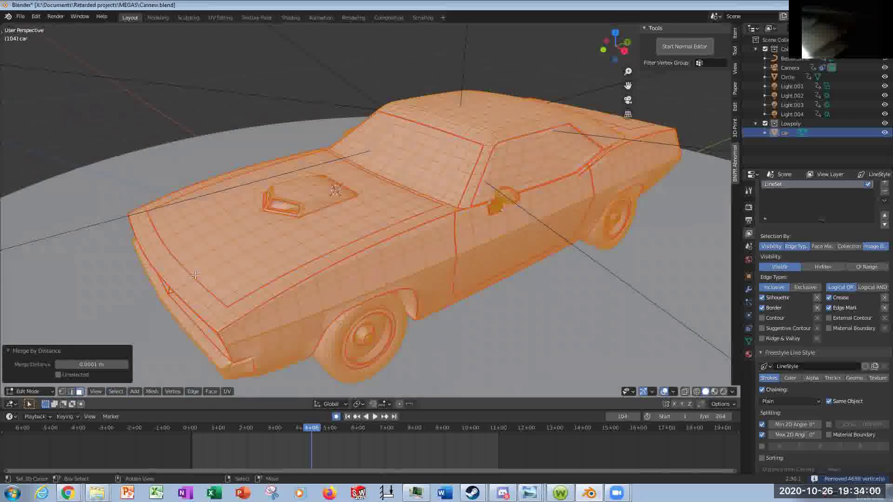
{"action": "left_click", "coordinate": [249, 253]}
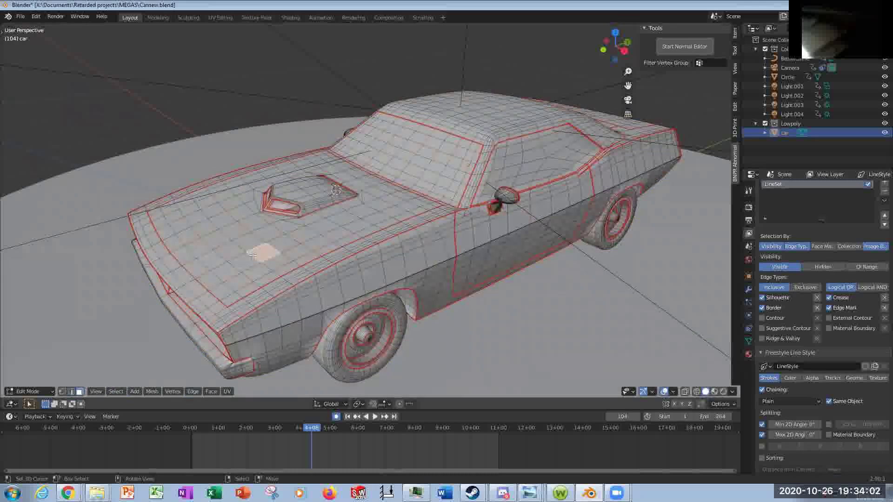
{"action": "key", "text": "ctrl+l"}
{"action": "middle_click_drag", "start_coordinate": [248, 276], "coordinate": [674, 279]}
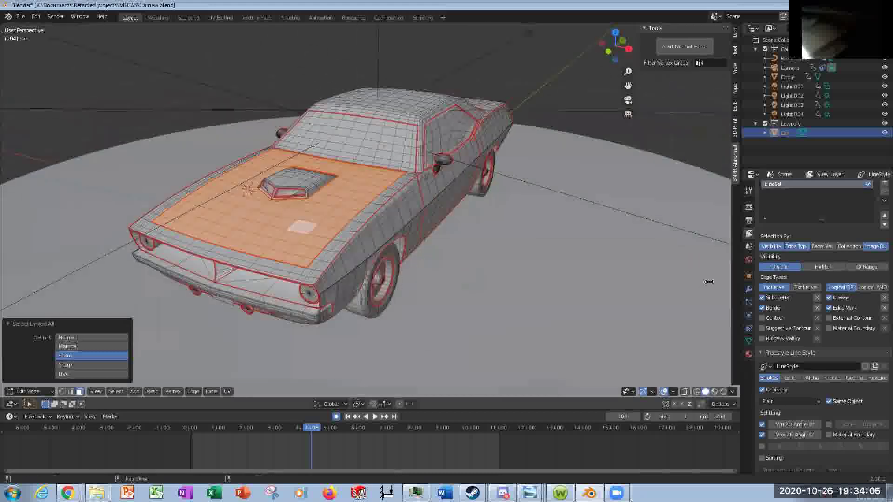
Show the car's material list and switch the viewport to rendered shading with the side windows in view.
{"action": "left_click", "coordinate": [748, 353]}
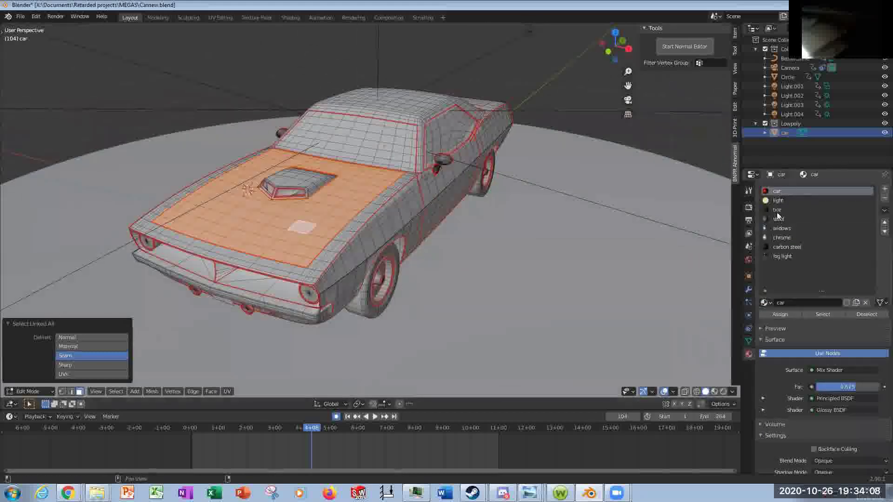
{"action": "mouse_move", "coordinate": [591, 238]}
{"action": "middle_mouse_down"}
{"action": "mouse_move", "coordinate": [446, 227]}
{"action": "mouse_move", "coordinate": [398, 242]}
{"action": "mouse_move", "coordinate": [386, 260]}
{"action": "mouse_move", "coordinate": [215, 198]}
{"action": "middle_mouse_up"}
{"action": "key", "text": "z"}
{"action": "scroll", "coordinate": [382, 270], "scroll_direction": "up", "scroll_amount": 5}
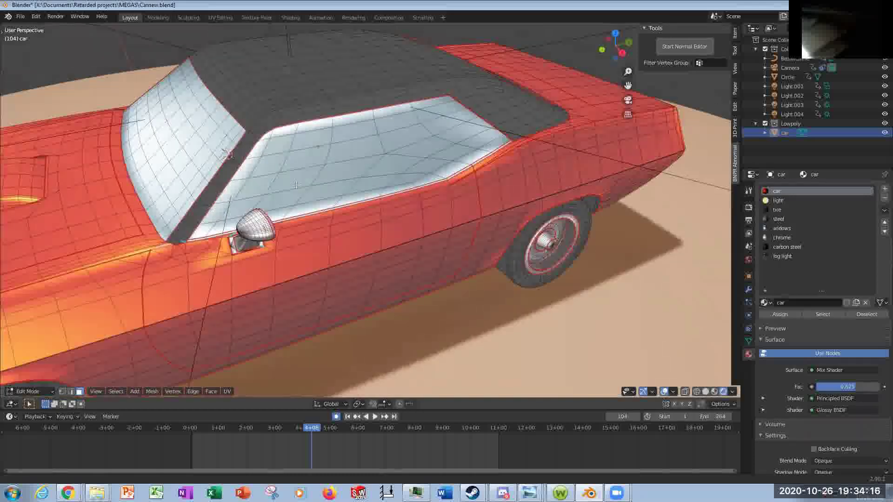
{"action": "middle_click_drag", "start_coordinate": [458, 212], "coordinate": [325, 233]}
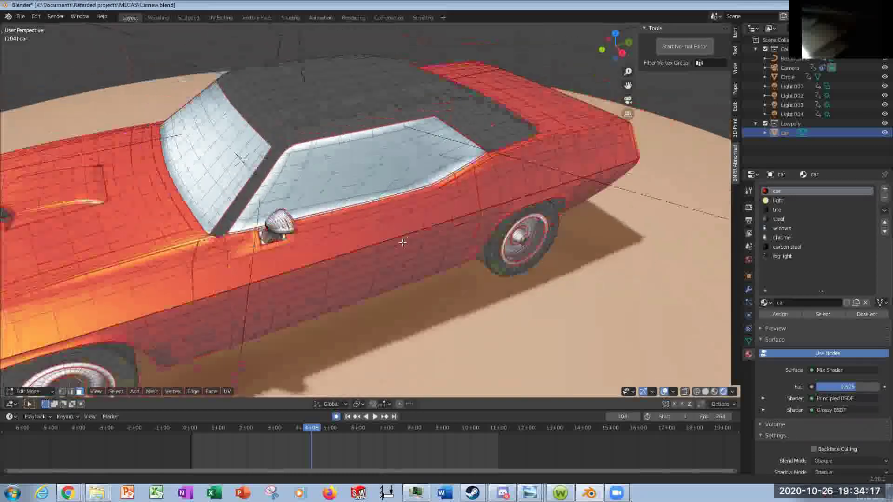
Try to select linked geometry on the car's side in vertex selection mode, and return to face selection mode.
{"action": "left_click", "coordinate": [62, 391]}
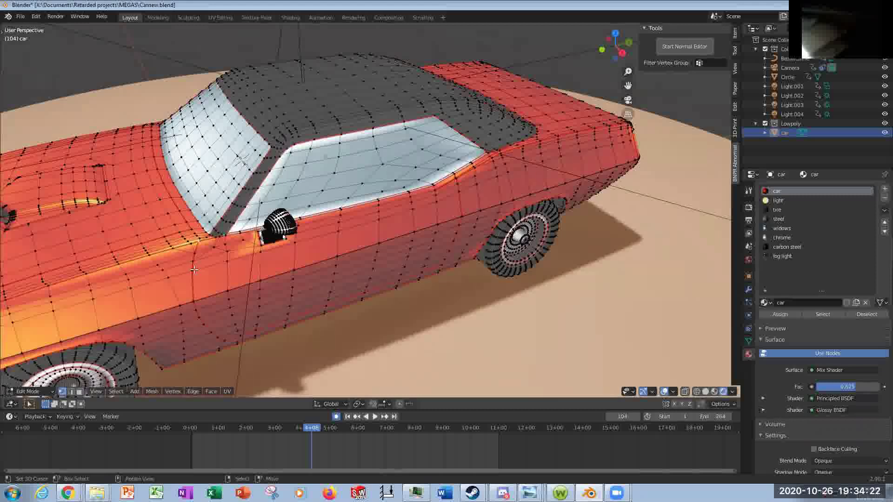
{"action": "middle_click_drag", "start_coordinate": [220, 258], "coordinate": [258, 263]}
{"action": "key", "text": "ctrl+l"}
{"action": "left_click", "coordinate": [544, 270]}
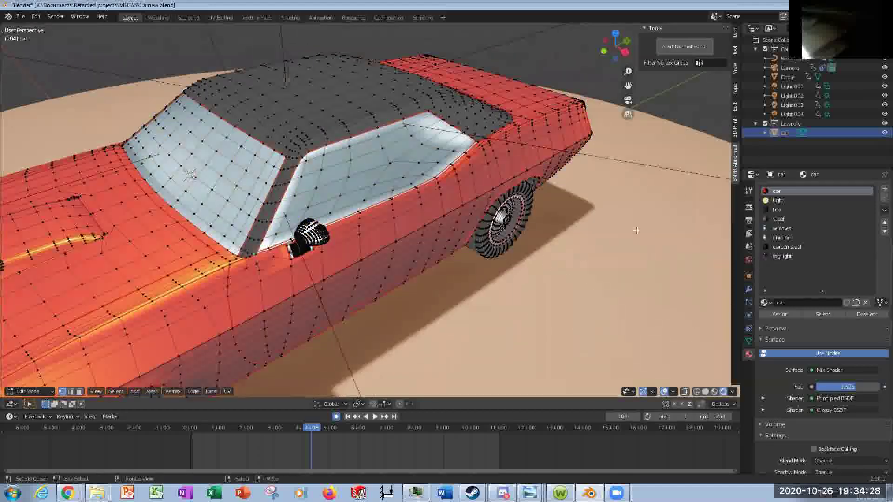
{"action": "left_click", "coordinate": [80, 392]}
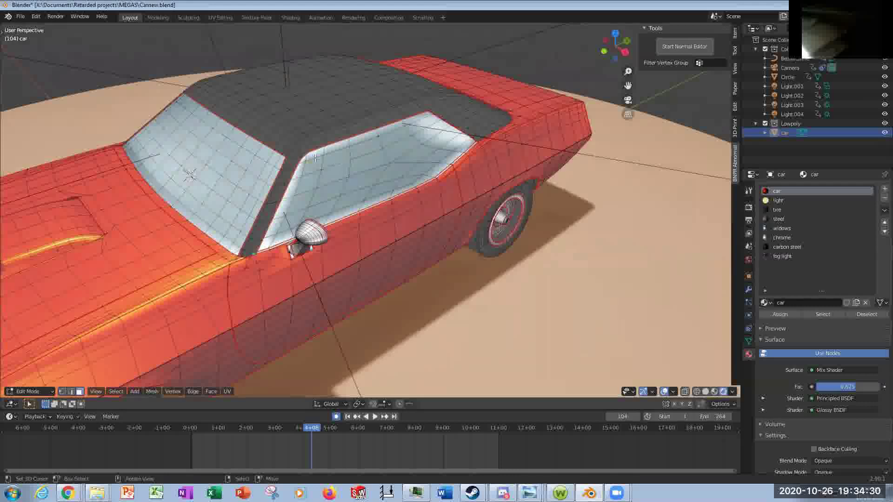
Pick a face on the car's black roof and select its linked faces delimited by Seam.
{"action": "left_click", "coordinate": [316, 117]}
{"action": "key", "text": "ctrl+l"}
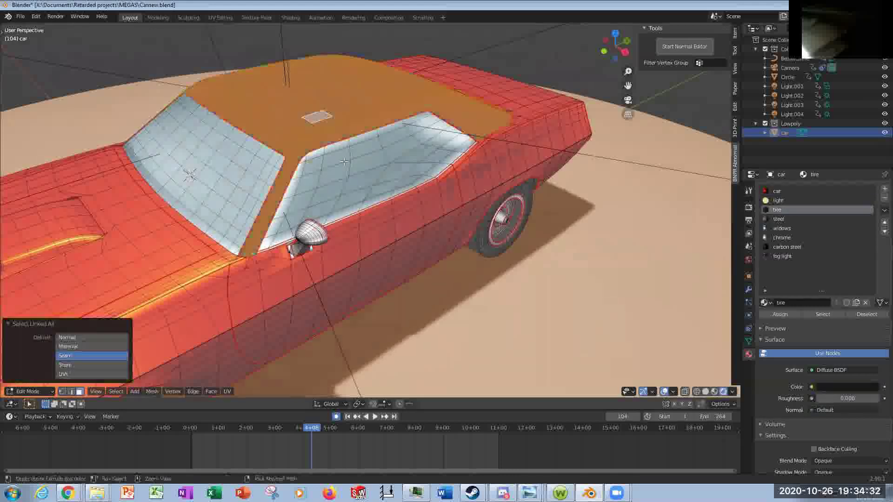
{"action": "middle_click_drag", "start_coordinate": [344, 161], "coordinate": [624, 226]}
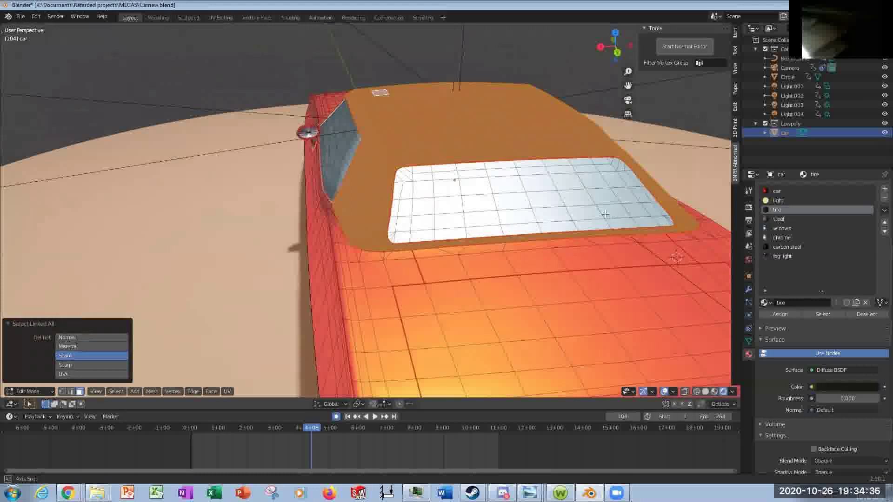
Pick a car window face, select its linked faces delimited by Seam, and toggle out of and back into Edit Mode.
{"action": "middle_click_drag", "start_coordinate": [483, 229], "coordinate": [717, 260]}
{"action": "left_click", "coordinate": [325, 157]}
{"action": "key", "text": "ctrl+l"}
{"action": "middle_click_drag", "start_coordinate": [354, 186], "coordinate": [377, 213]}
{"action": "scroll", "coordinate": [435, 198], "scroll_direction": "down", "scroll_amount": 3}
{"action": "scroll", "coordinate": [343, 239], "scroll_direction": "up", "scroll_amount": 4}
{"action": "scroll", "coordinate": [394, 205], "scroll_direction": "up", "scroll_amount": 4}
{"action": "key", "text": "Tab"}
{"action": "key", "text": "Tab"}
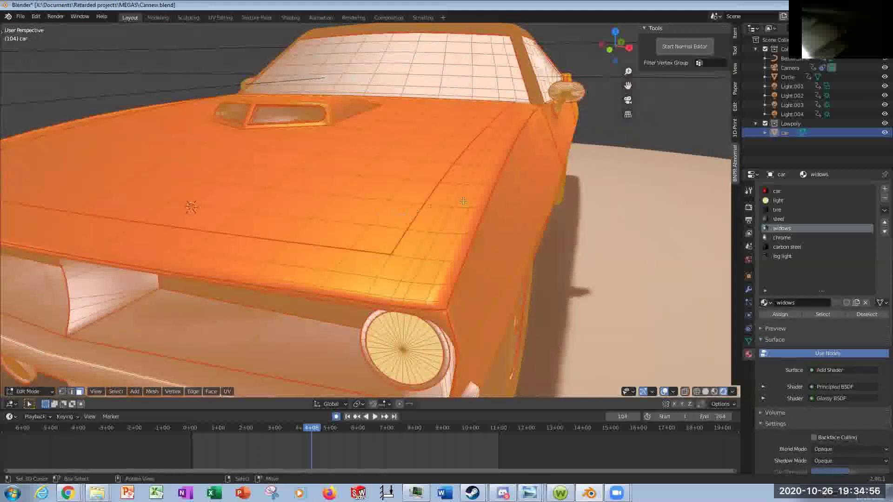
In edge selection mode, select all similar edges by Seam and split the car mesh along them.
{"action": "left_click", "coordinate": [71, 392]}
{"action": "key", "text": "shift+g"}
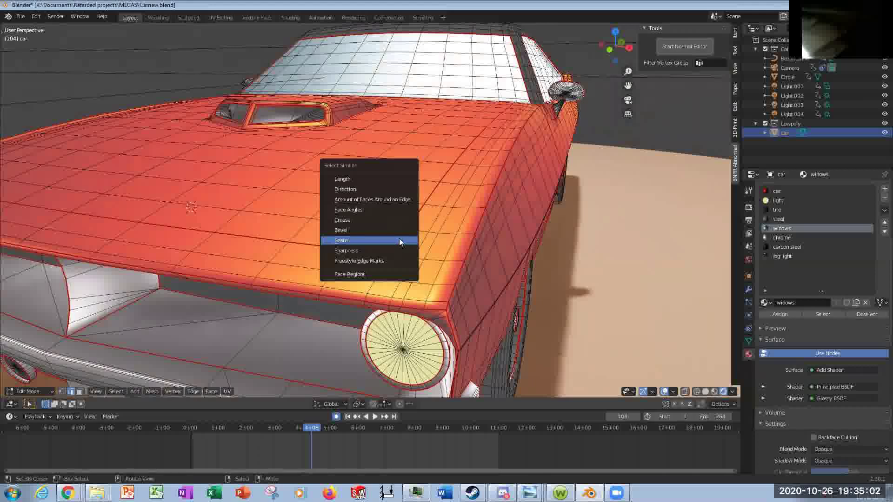
{"action": "left_click", "coordinate": [397, 240]}
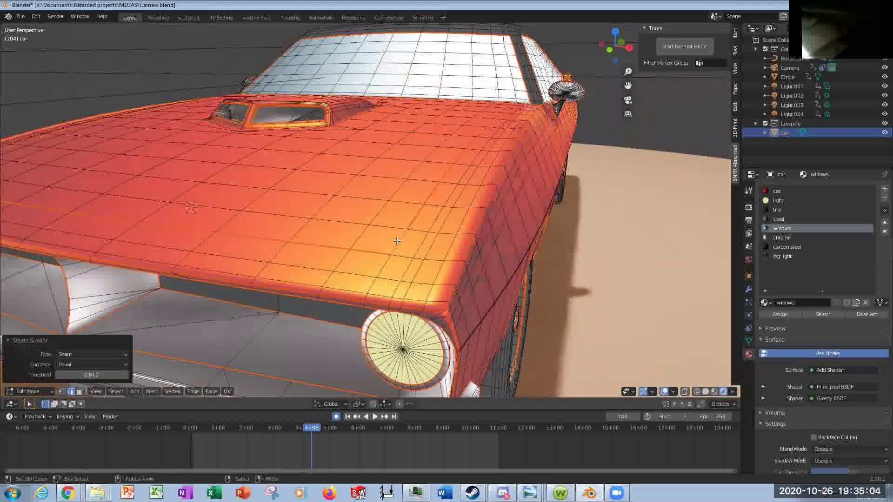
{"action": "scroll", "coordinate": [397, 241], "scroll_direction": "down", "scroll_amount": 10}
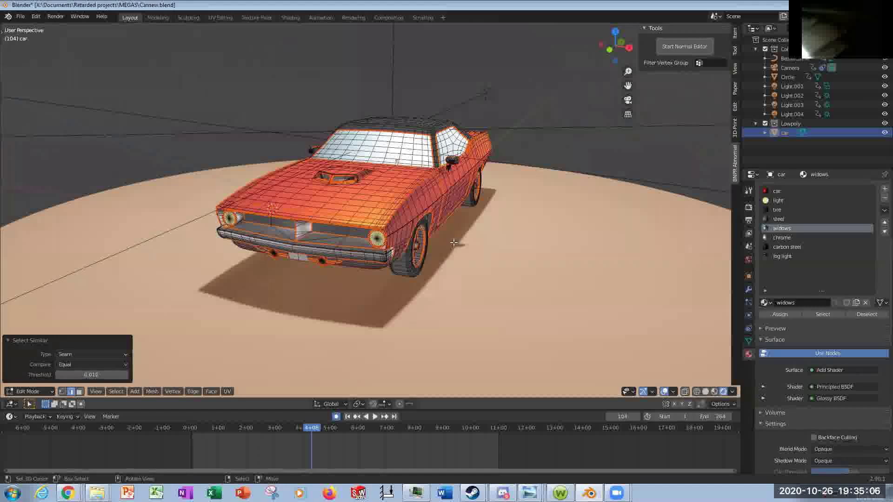
{"action": "key", "text": "alt+m"}
{"action": "left_click", "coordinate": [452, 242]}
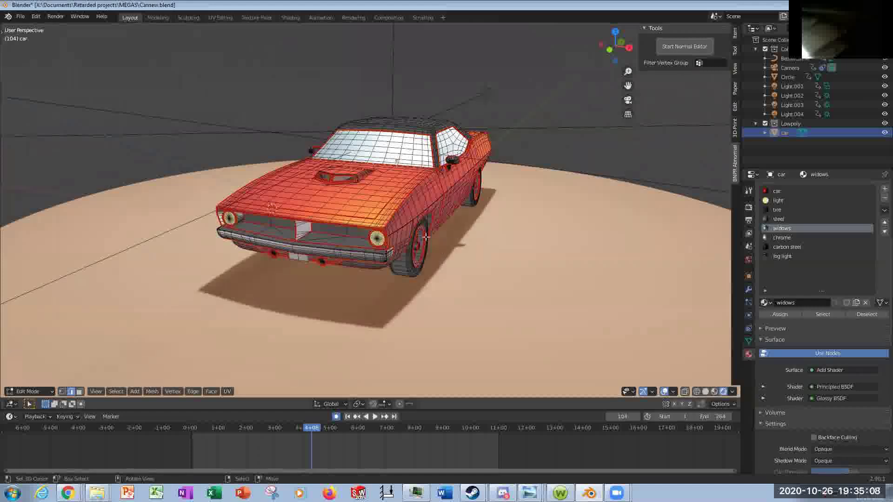
Return the car to Object Mode and render the current frame as an image.
{"action": "key", "text": "Tab"}
{"action": "middle_click_drag", "start_coordinate": [457, 231], "coordinate": [531, 234]}
{"action": "left_click", "coordinate": [55, 17]}
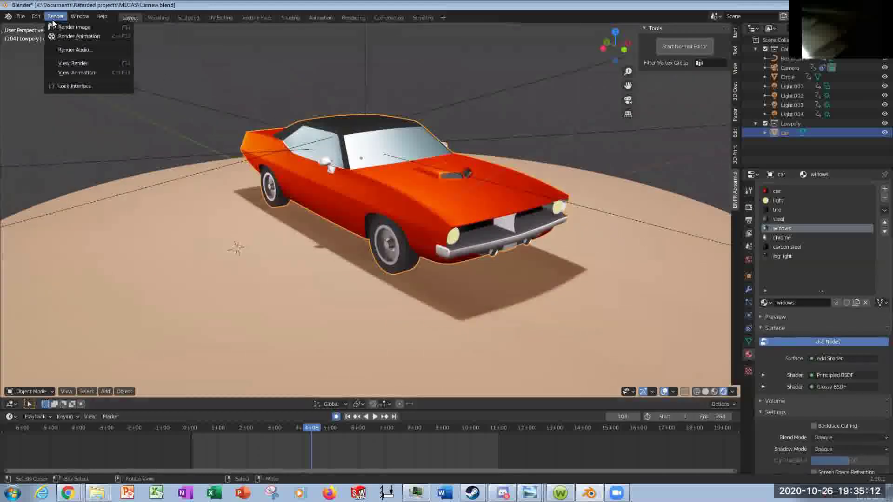
{"action": "left_click", "coordinate": [56, 24]}
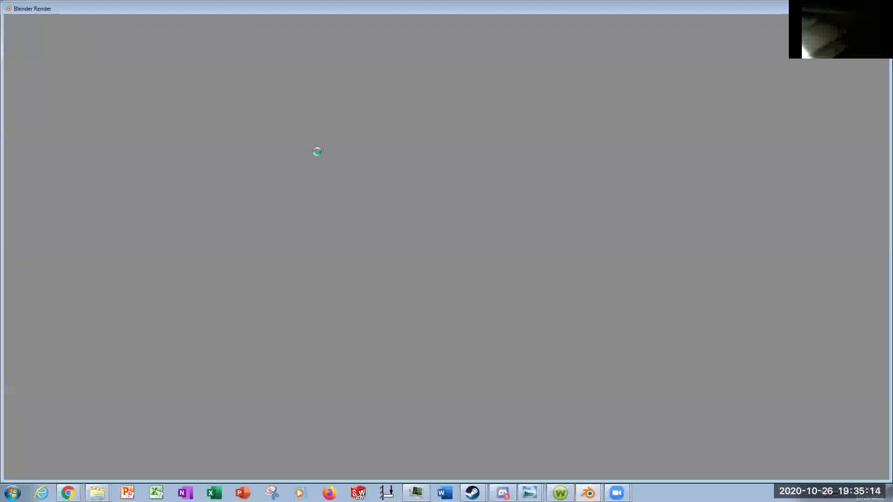